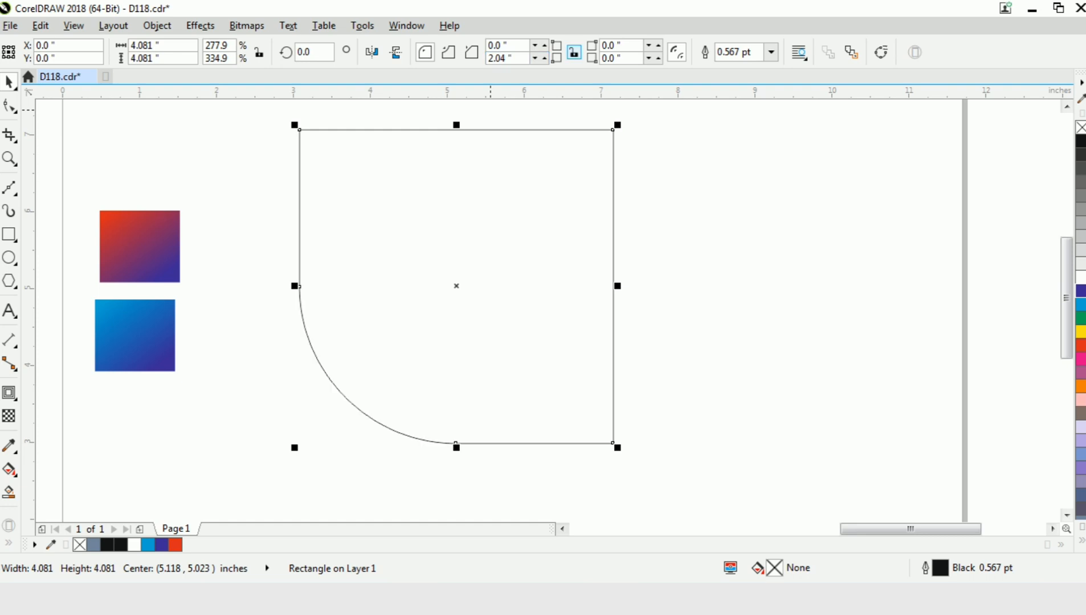
# Step: Set the square outline's lower-right corner radius to 2.04 in
pyautogui.click(621, 58)
pyautogui.write('2.')
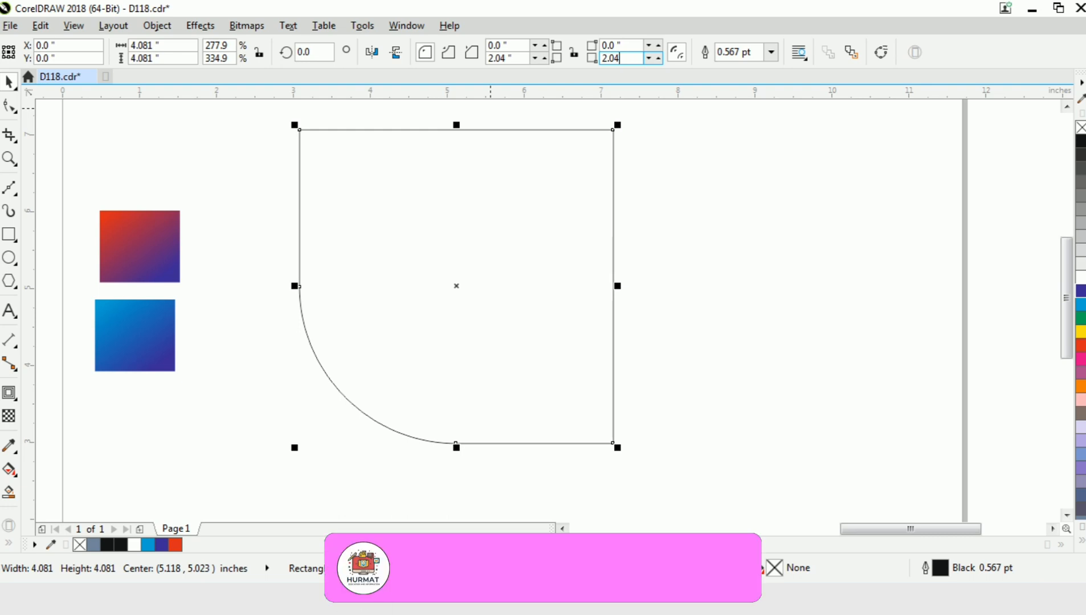
pyautogui.write('04')
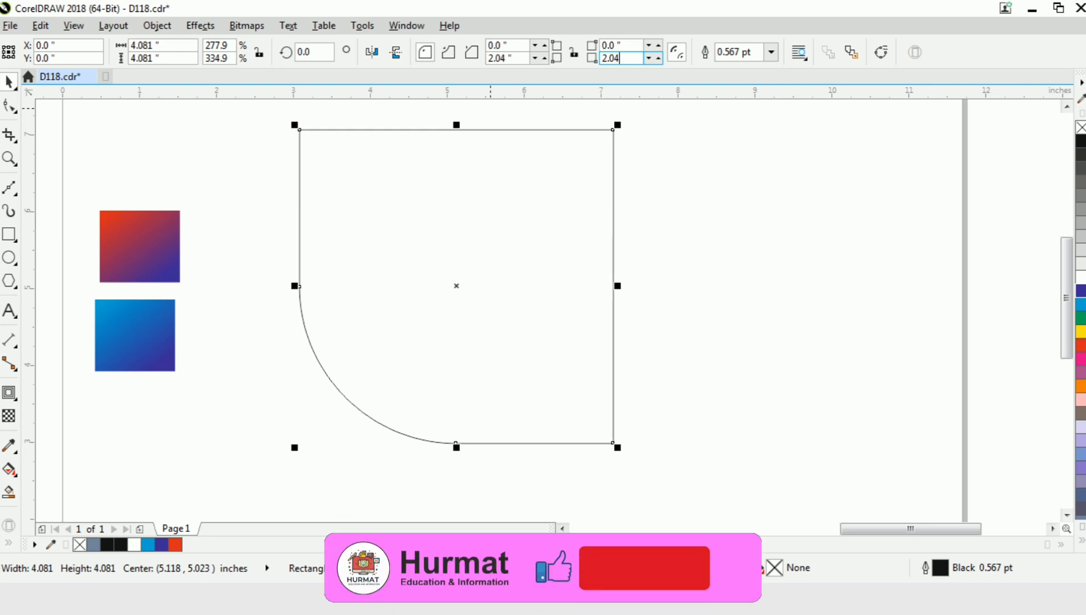
pyautogui.press('Return')
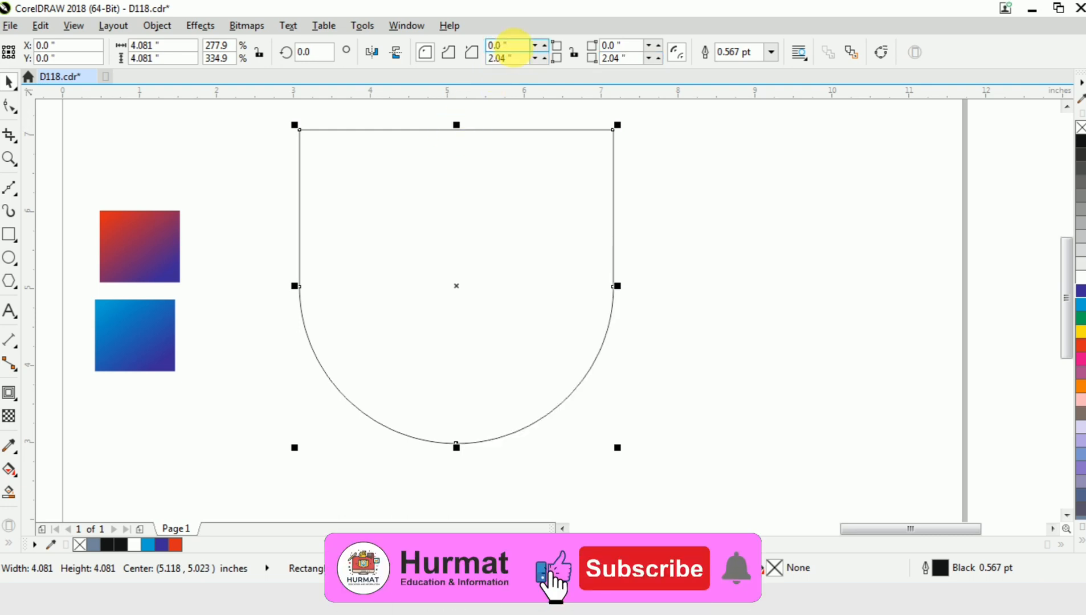
# Step: Round both upper corners of the outline with a 0.915 in radius
pyautogui.click(508, 46)
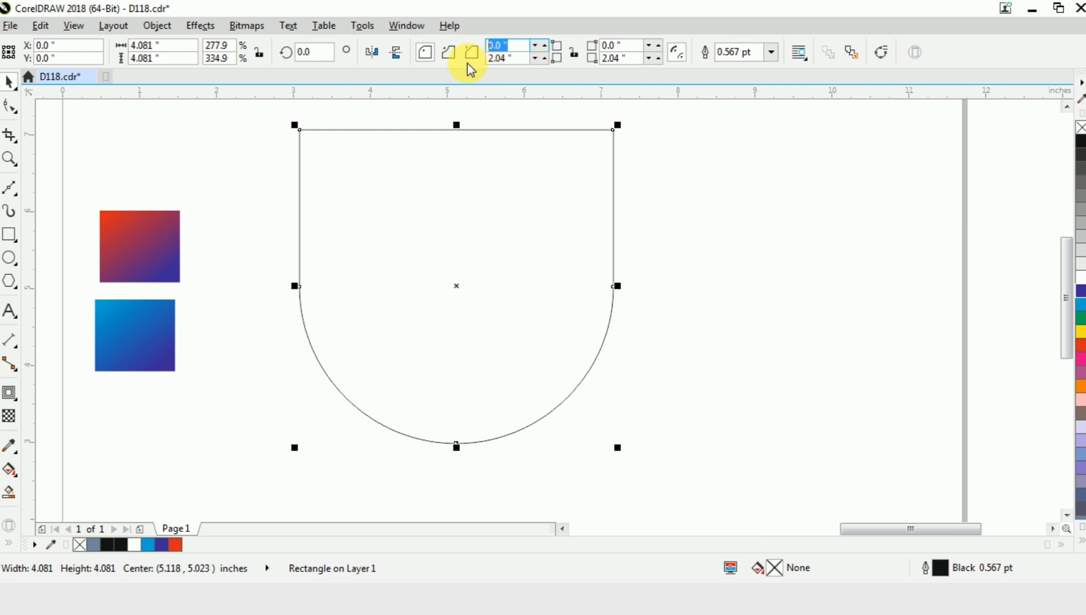
pyautogui.write('0.915')
pyautogui.press('Tab')
pyautogui.press('Tab')
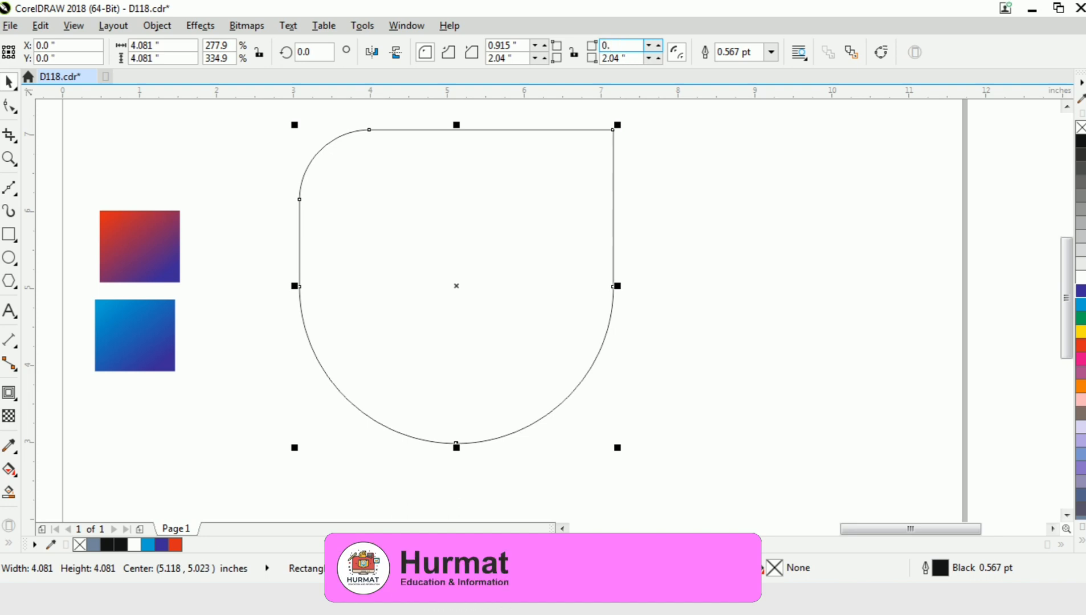
pyautogui.write('0.9')
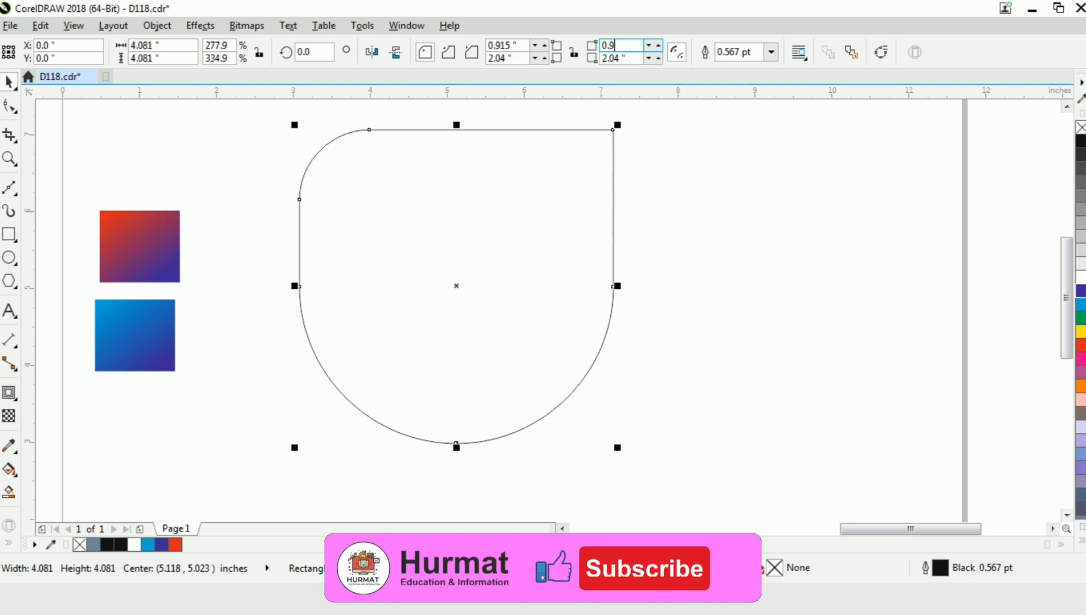
pyautogui.write('15')
pyautogui.press('Return')
pyautogui.click(800, 254)
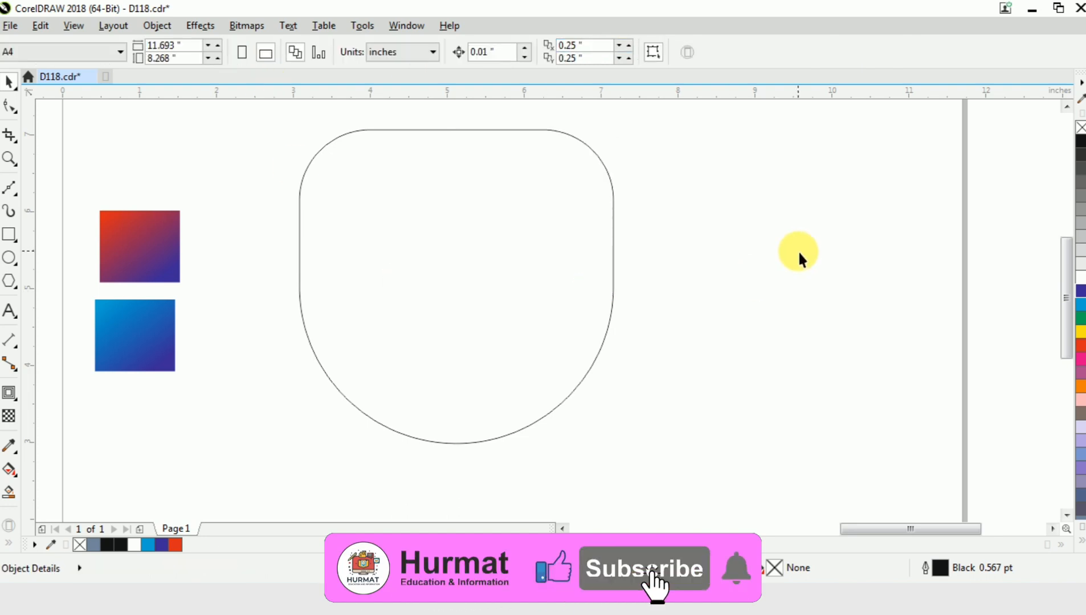
# Step: Draw a small rectangle about 0.33 in high beside the outline's lower left and set its width to 1.837 in
pyautogui.click(9, 235)
pyautogui.moveTo(242, 351); pyautogui.dragTo(261, 378)
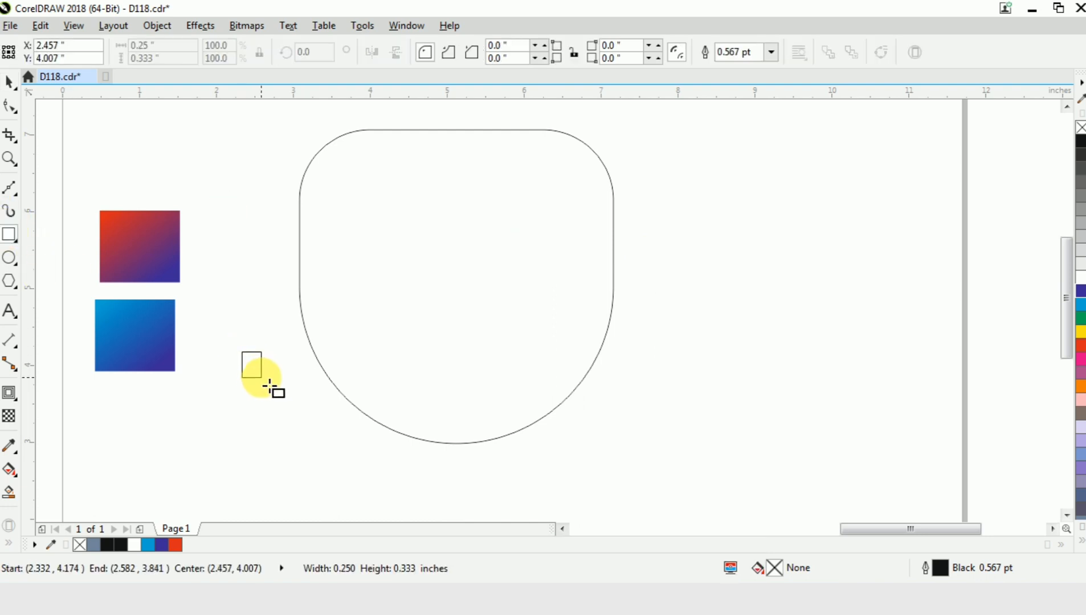
pyautogui.click(165, 58)
pyautogui.click(160, 45)
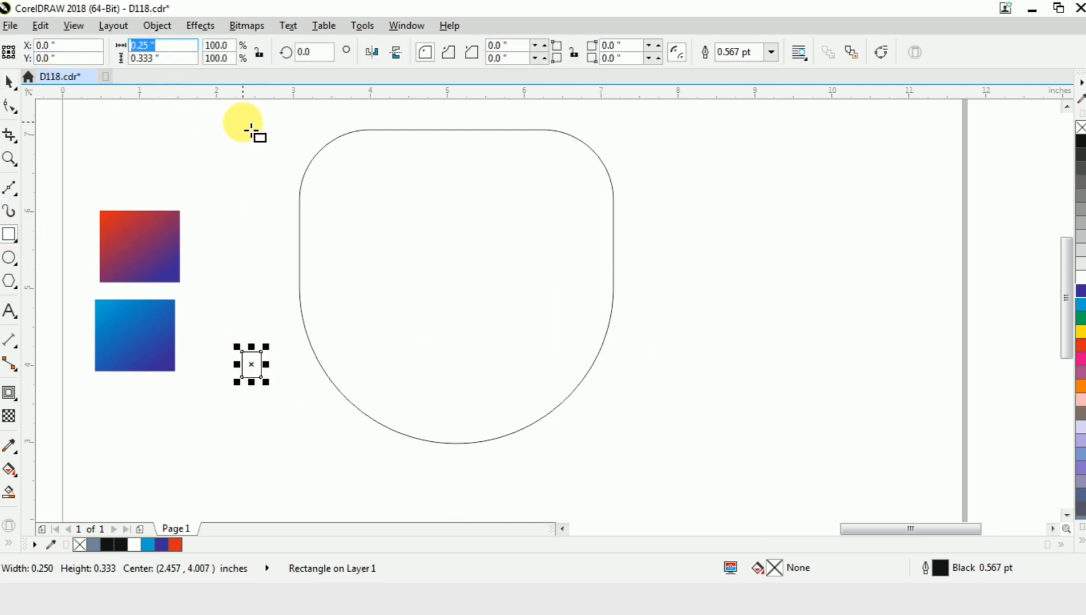
pyautogui.write('1.837')
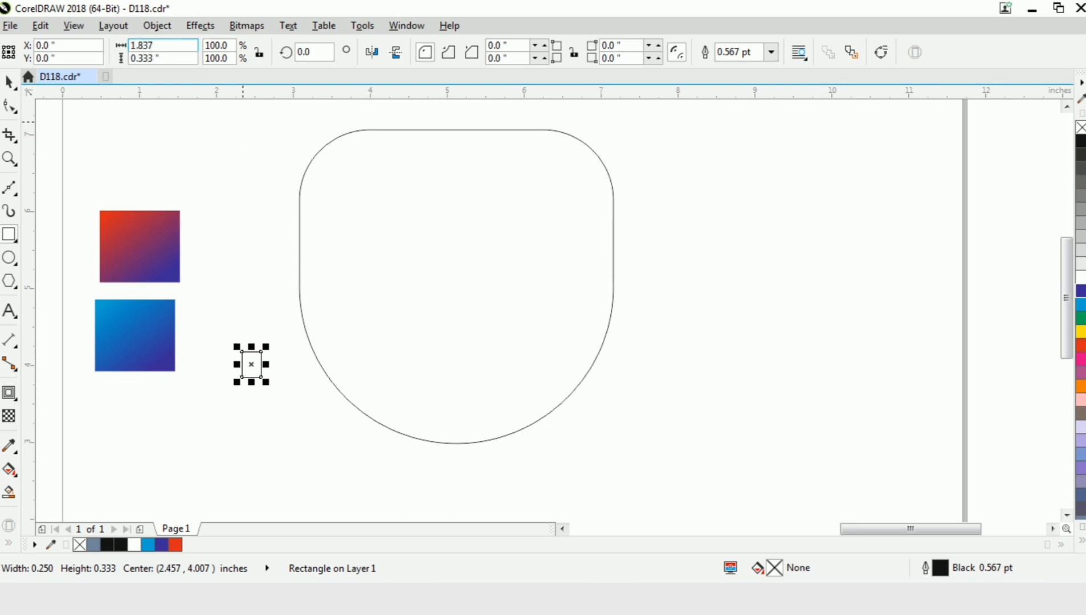
pyautogui.press('Return')
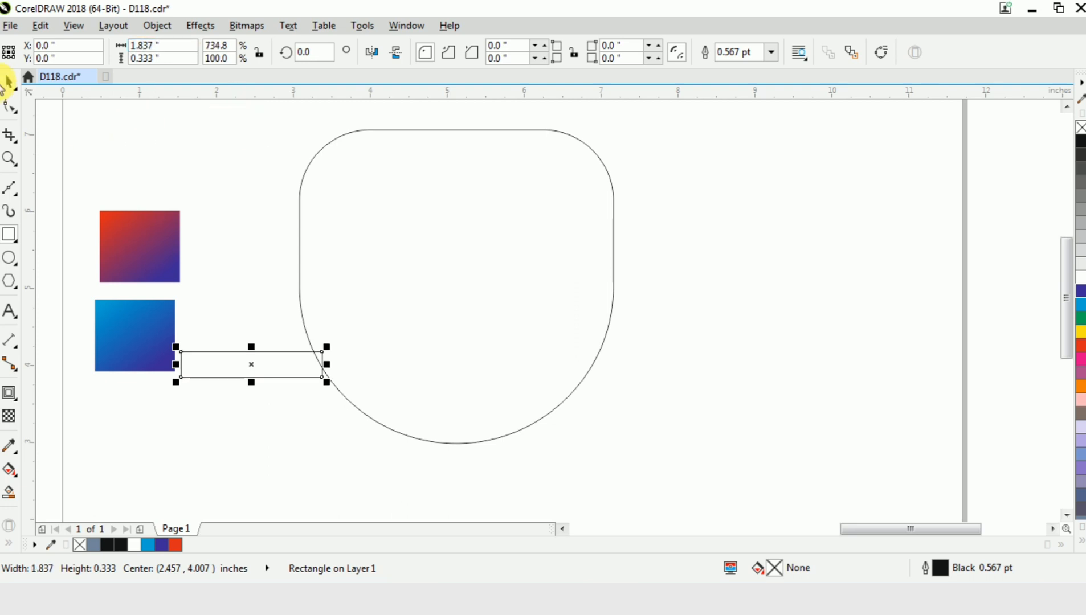
# Step: Align the narrow rectangle with the outline's vertical centre and left edge
pyautogui.click(9, 82)
pyautogui.keyDown('shift'); pyautogui.click(314, 248); pyautogui.keyUp('shift')
pyautogui.press('e')
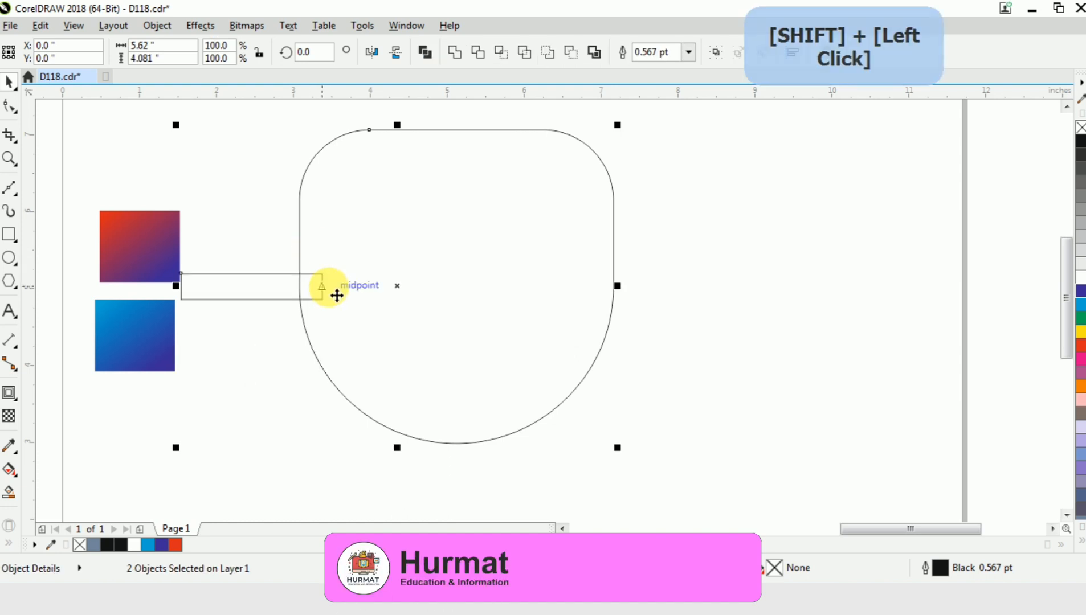
pyautogui.press('l')
pyautogui.click(695, 308)
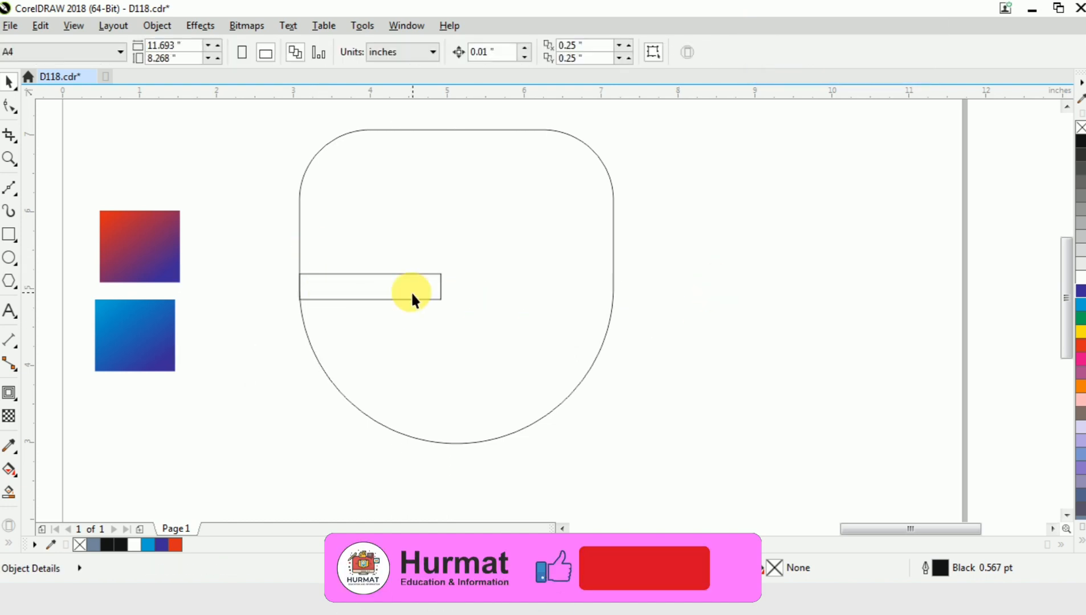
# Step: Place a copy of the horizontal bar flush with the outline's right edge at the same height
pyautogui.click(440, 285)
pyautogui.keyDown('shift'); pyautogui.click(526, 308); pyautogui.keyUp('shift')
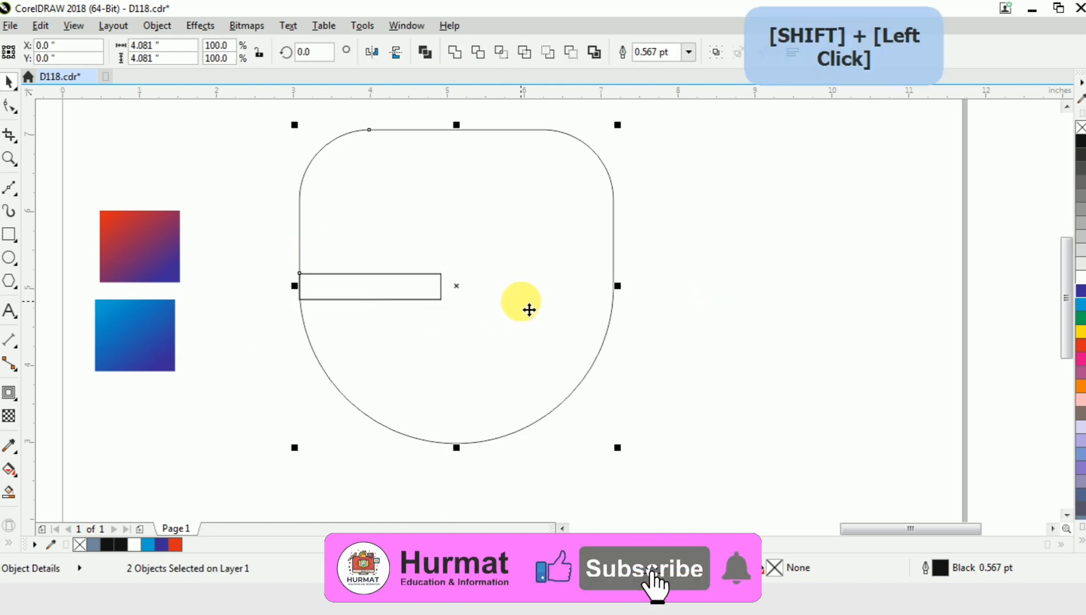
pyautogui.click(728, 272)
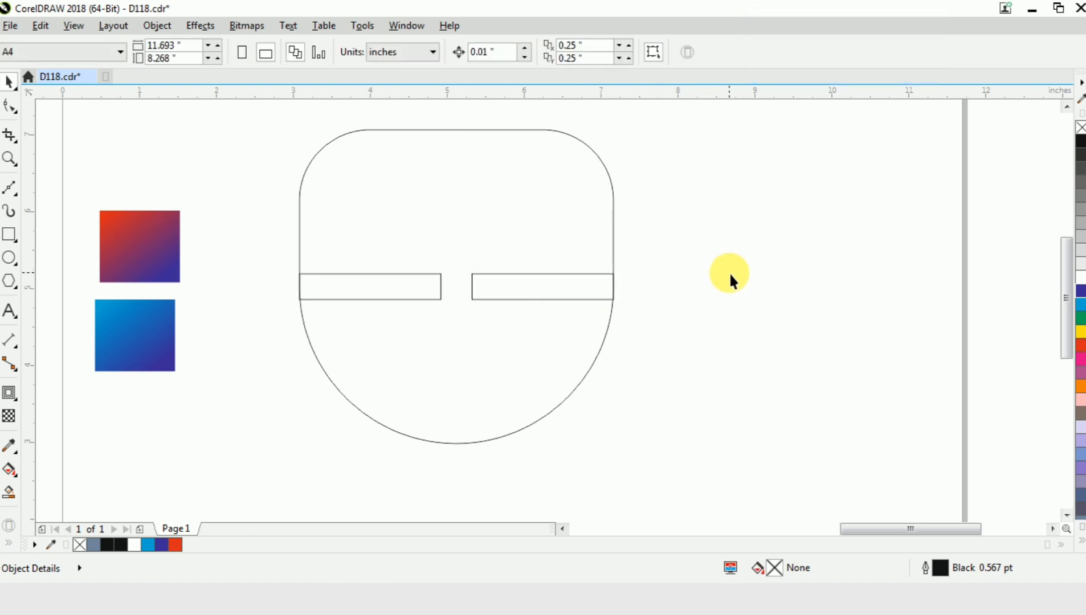
pyautogui.click(549, 275)
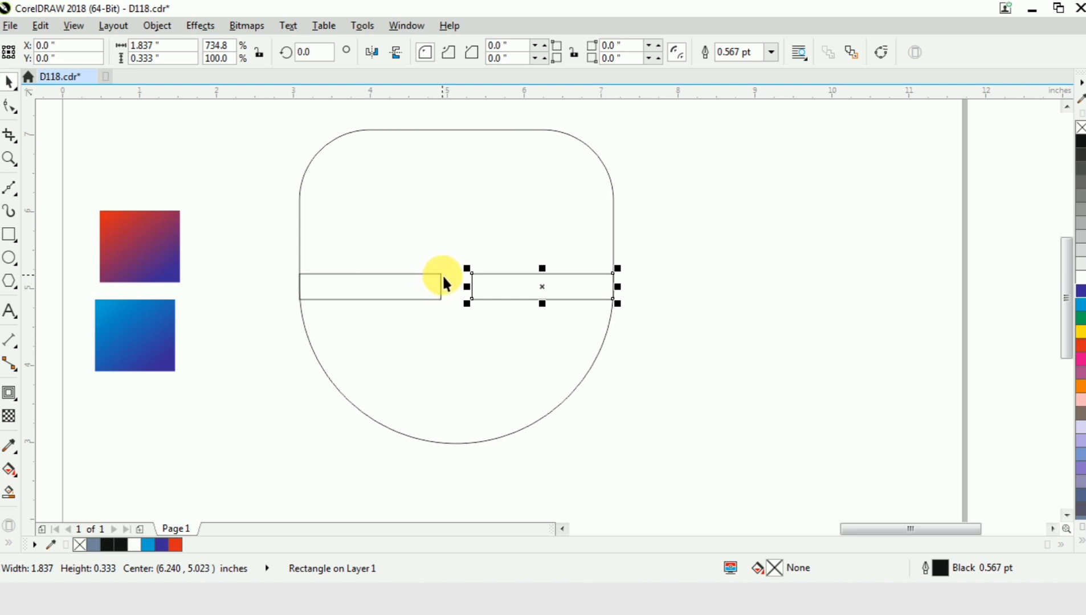
pyautogui.keyDown('shift'); pyautogui.click(443, 280); pyautogui.keyUp('shift')
pyautogui.click(698, 295)
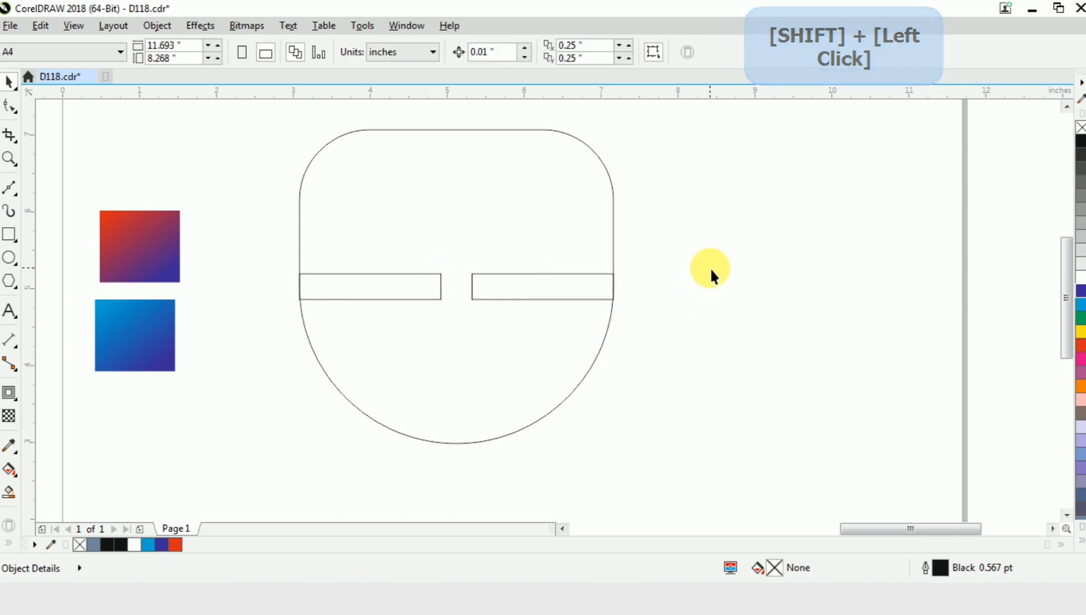
# Step: Duplicate the right horizontal bar and rotate the copy 90 degrees
pyautogui.click(474, 285)
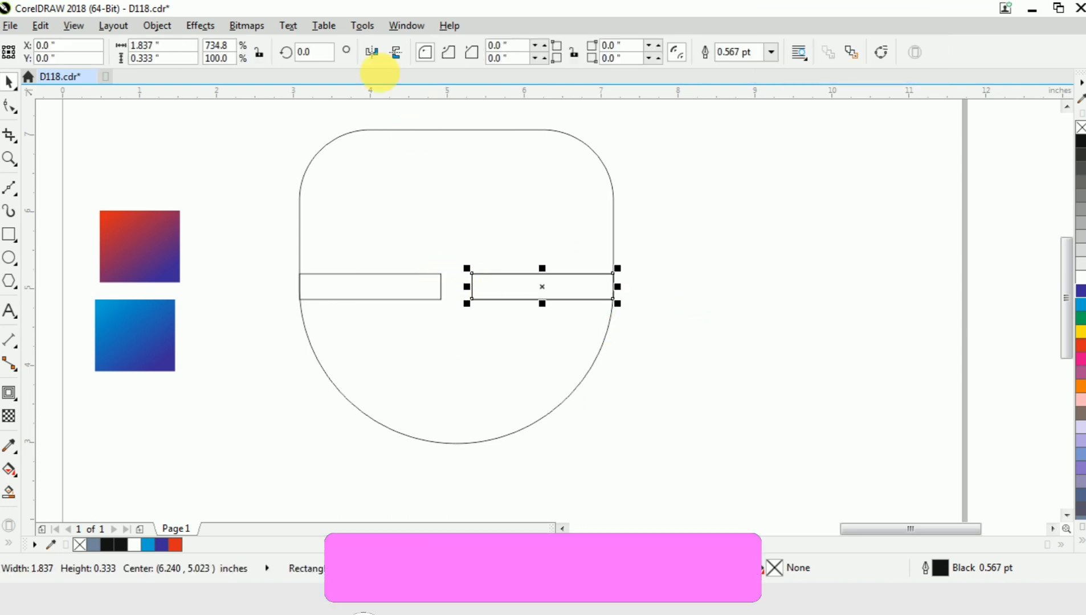
pyautogui.click(327, 57)
pyautogui.write('90')
pyautogui.press('Return')
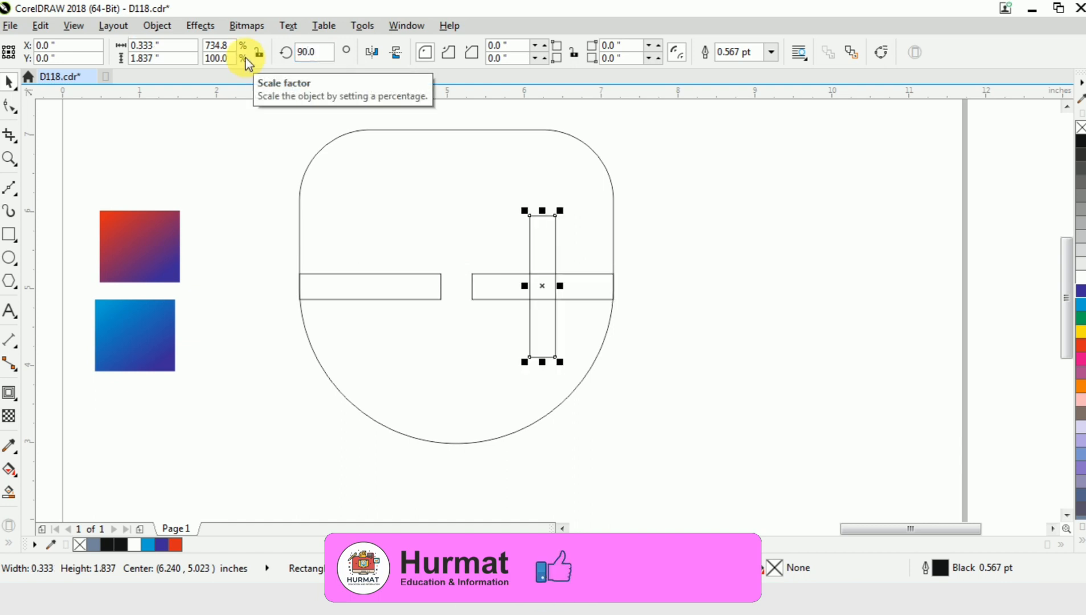
# Step: Align the vertical bar with the outline's bottom edge and horizontal centre
pyautogui.keyDown('shift'); pyautogui.click(433, 396); pyautogui.keyUp('shift')
pyautogui.press('b')
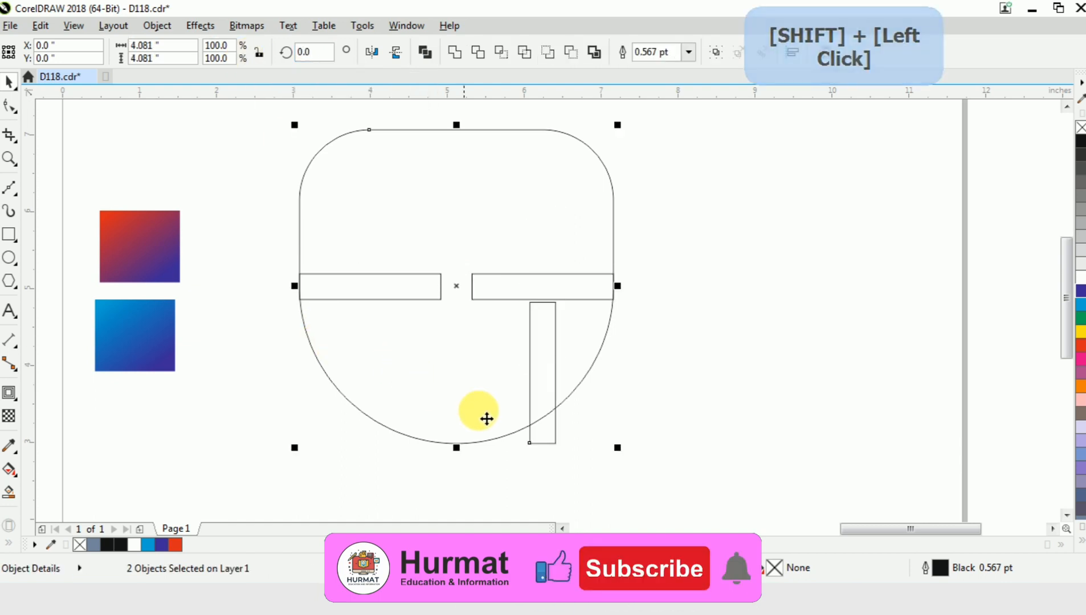
pyautogui.press('c')
pyautogui.click(696, 346)
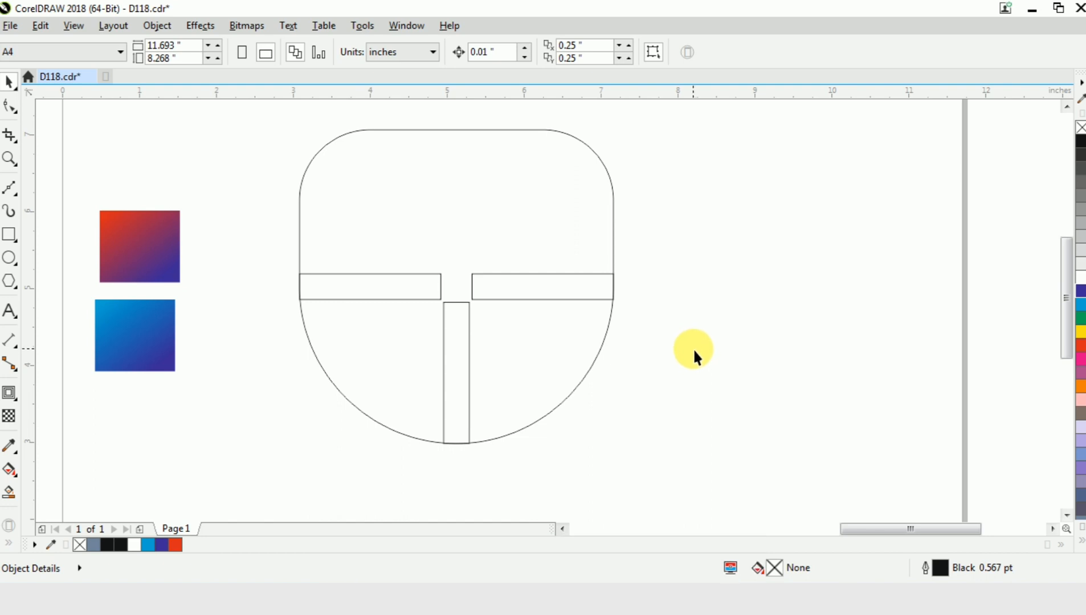
# Step: Copy the rounded outline horizontally to the left so its right side meets the inner end of the left bar
pyautogui.click(595, 278)
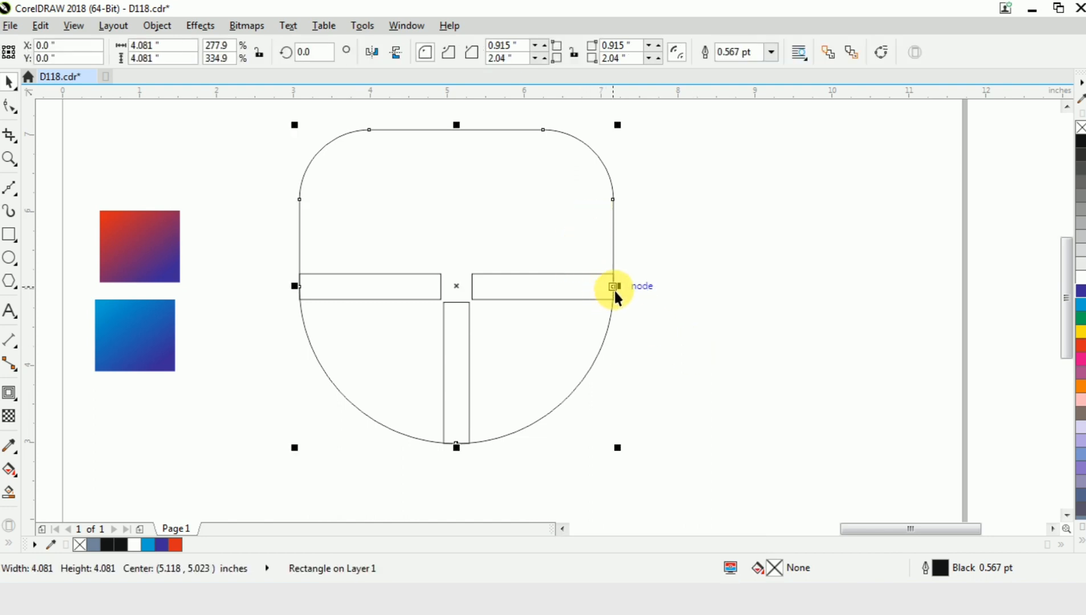
pyautogui.click(672, 296)
pyautogui.click(620, 272)
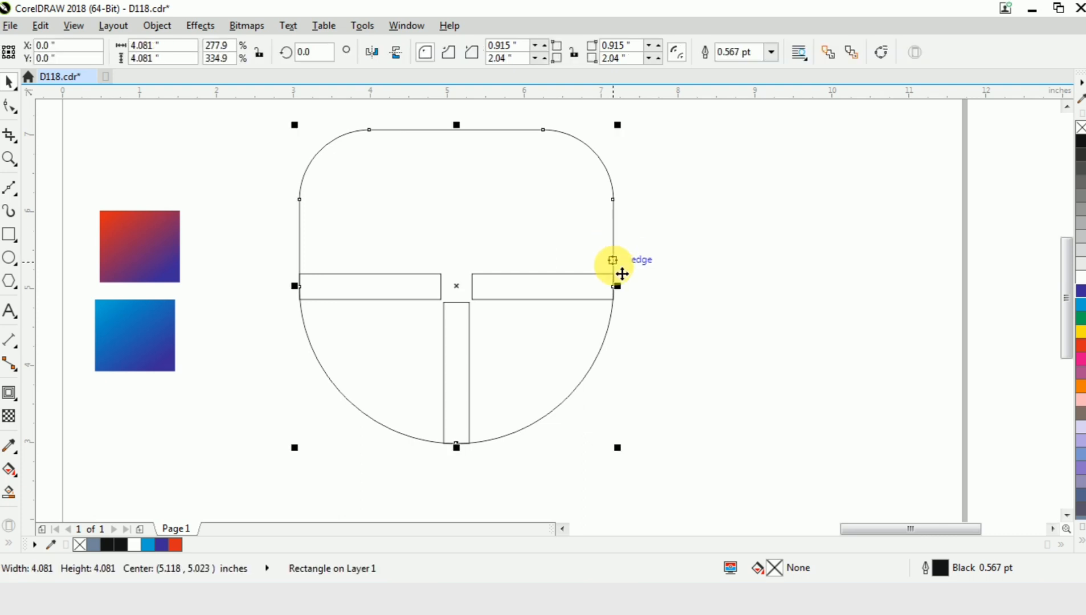
pyautogui.moveTo(614, 286); pyautogui.dragTo(438, 305)
pyautogui.rightClick(439, 305)
pyautogui.scroll(5, 443, 312)
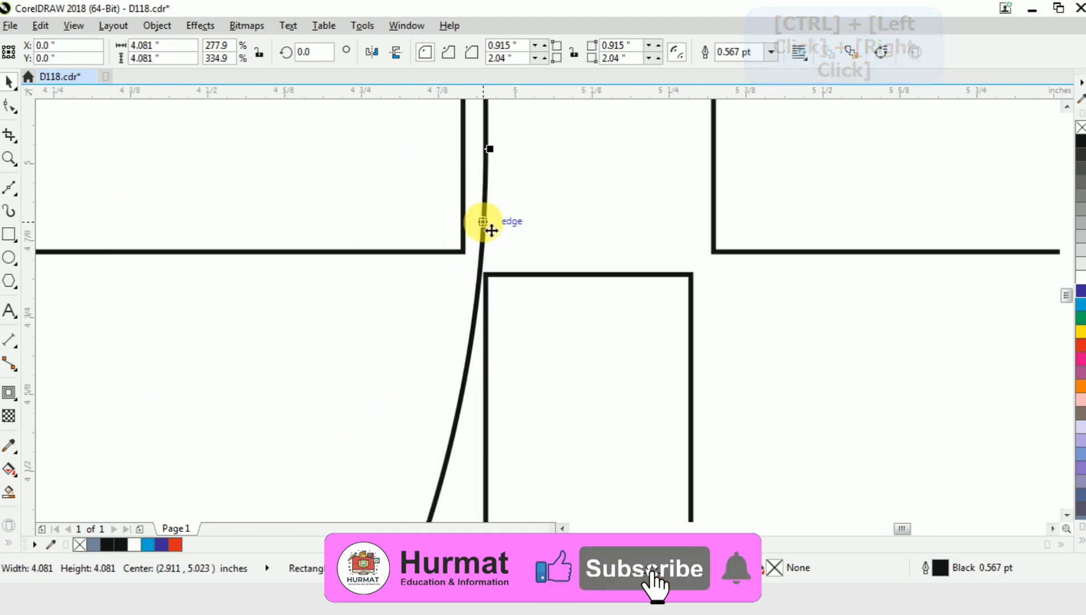
pyautogui.moveTo(484, 222); pyautogui.dragTo(462, 230)
pyautogui.scroll(-3, 418, 281)
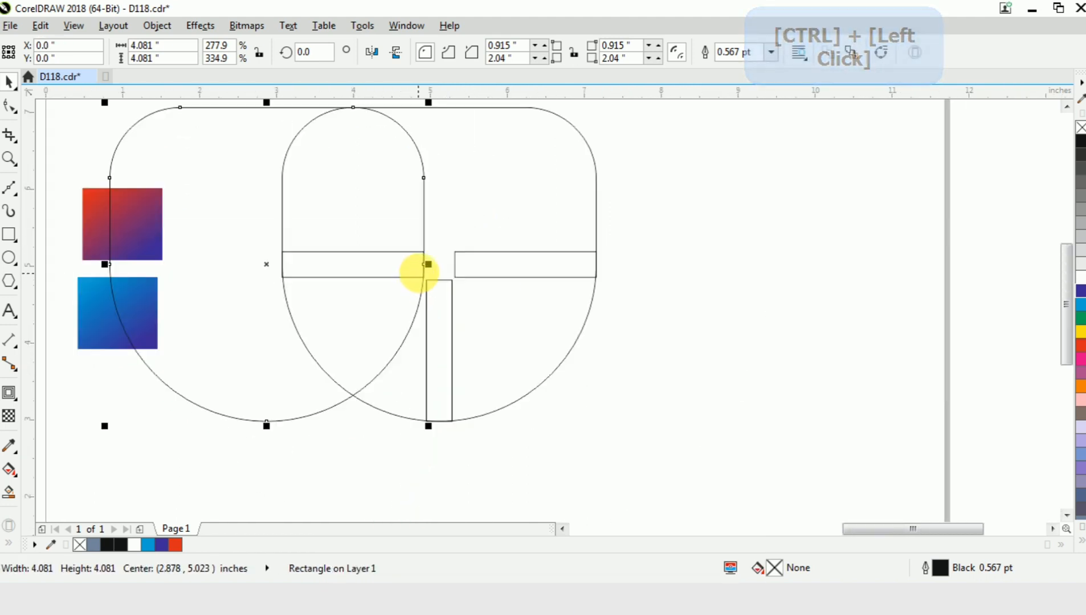
# Step: Copy the original outline horizontally to the right so its left side meets the inner end of the right bar
pyautogui.click(314, 266)
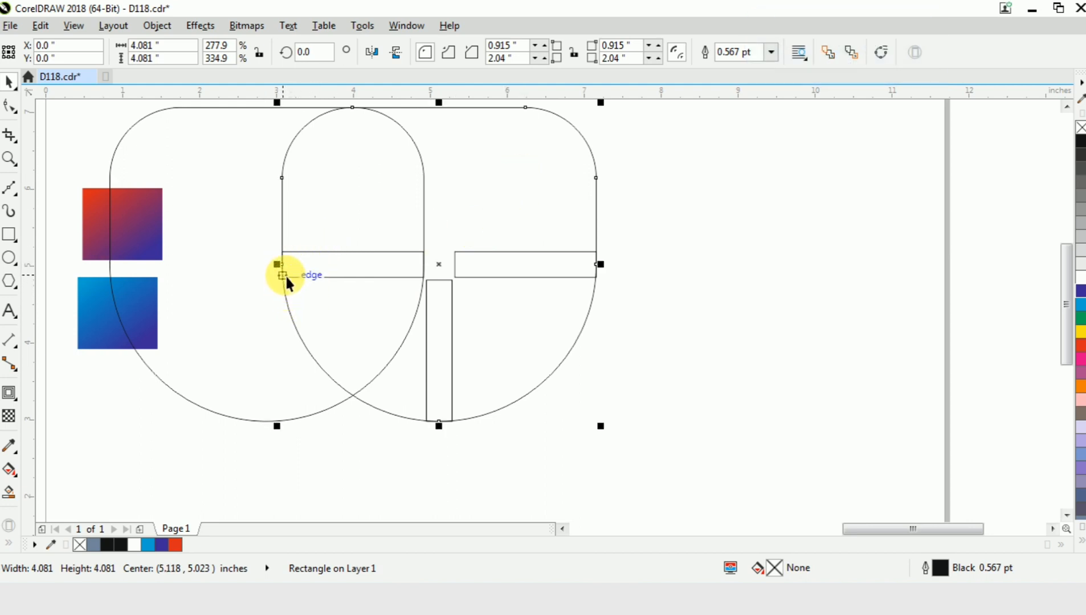
pyautogui.moveTo(285, 289); pyautogui.dragTo(456, 299)
pyautogui.rightClick(456, 299)
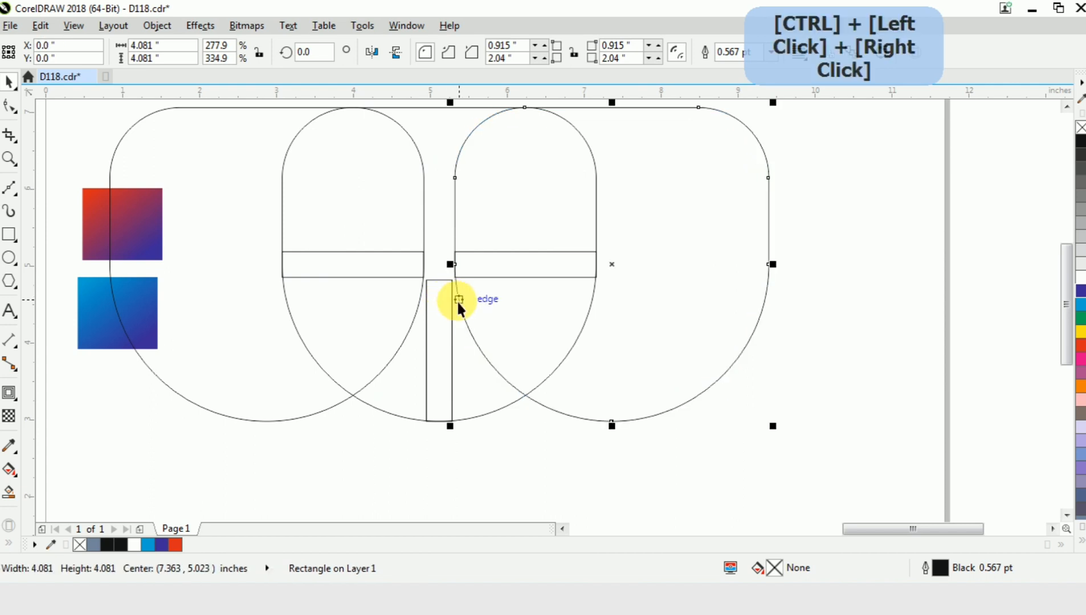
# Step: Try to nudge the right-hand outline copy slightly left against the bar's inner end
pyautogui.scroll(3, 456, 245)
pyautogui.scroll(3, 477, 361)
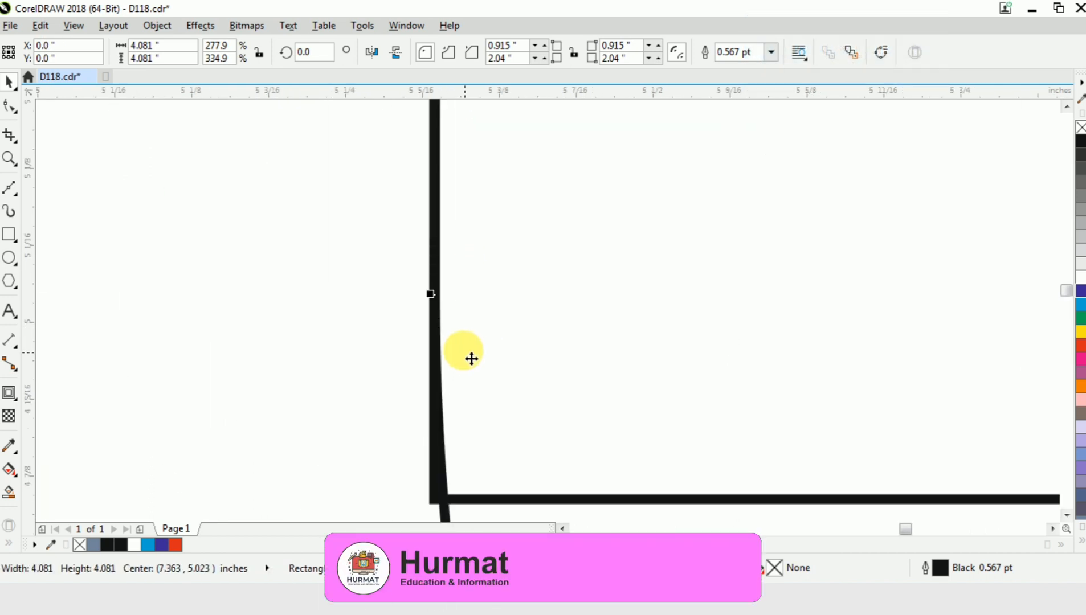
pyautogui.moveTo(447, 495); pyautogui.dragTo(431, 490)
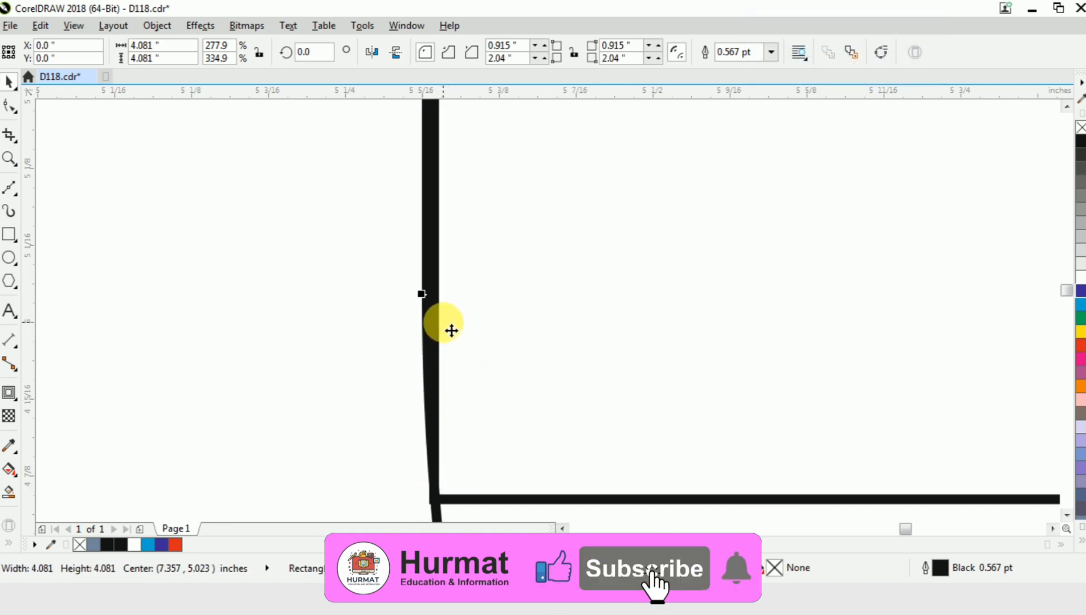
pyautogui.hotkey('ctrl', 'z')
pyautogui.scroll(-6, 451, 326)
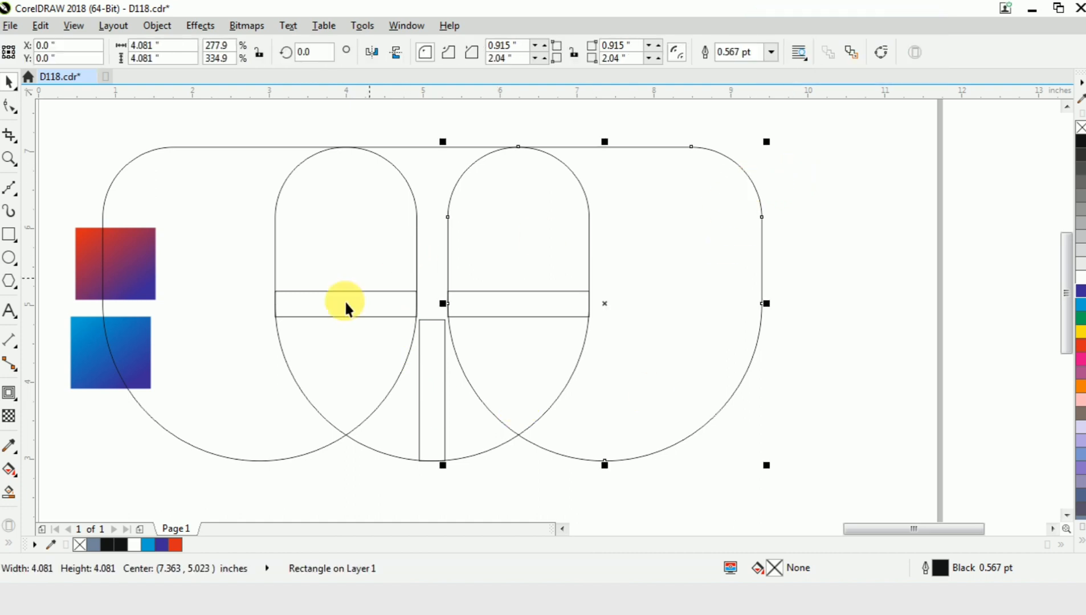
pyautogui.keyDown('shift'); pyautogui.click(384, 451); pyautogui.keyUp('shift')
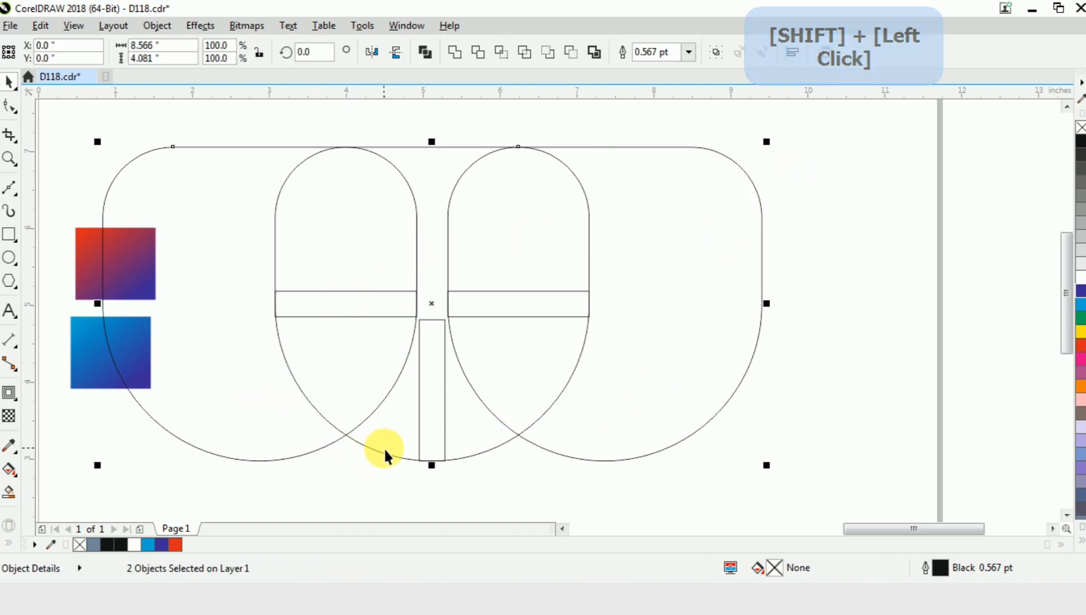
pyautogui.keyDown('shift'); pyautogui.click(392, 456); pyautogui.keyUp('shift')
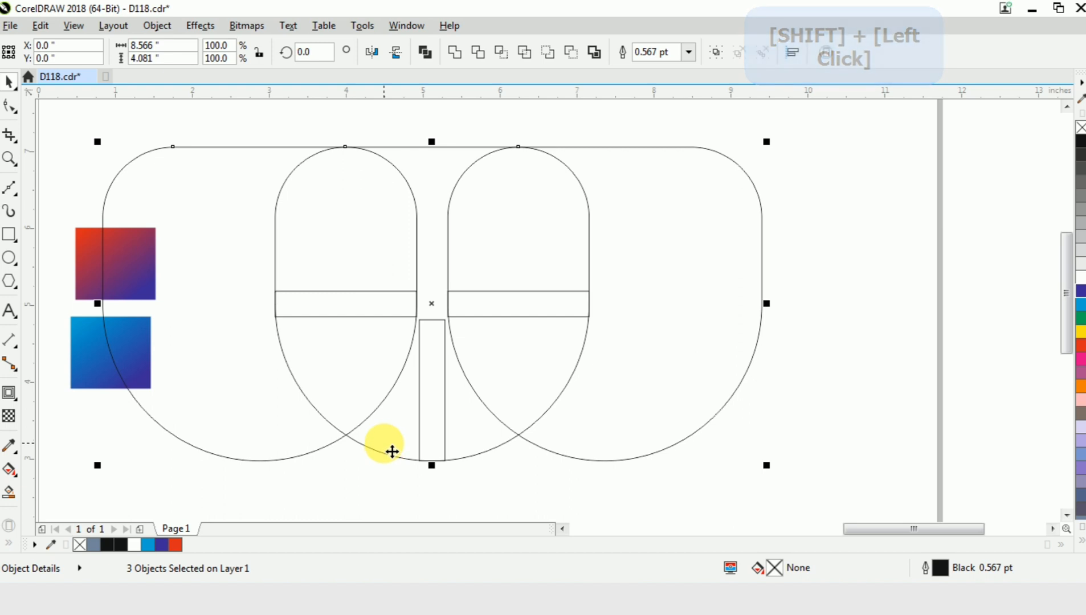
pyautogui.click(880, 285)
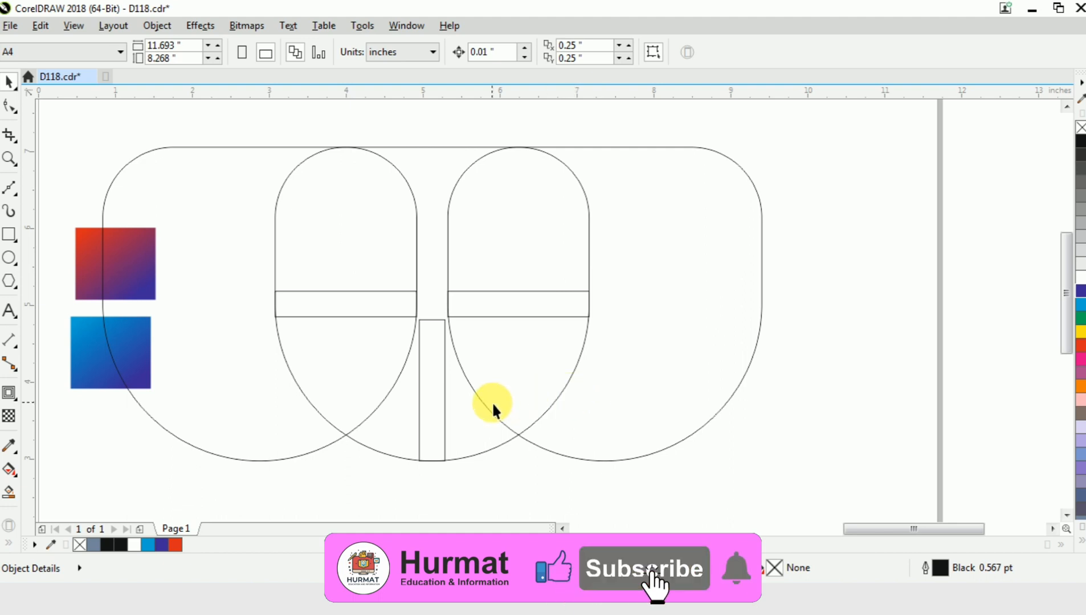
# Step: Copy the vertical bar up to the outline's top edge and widen the copy to 0.409 in, spanning the central gap
pyautogui.click(443, 355)
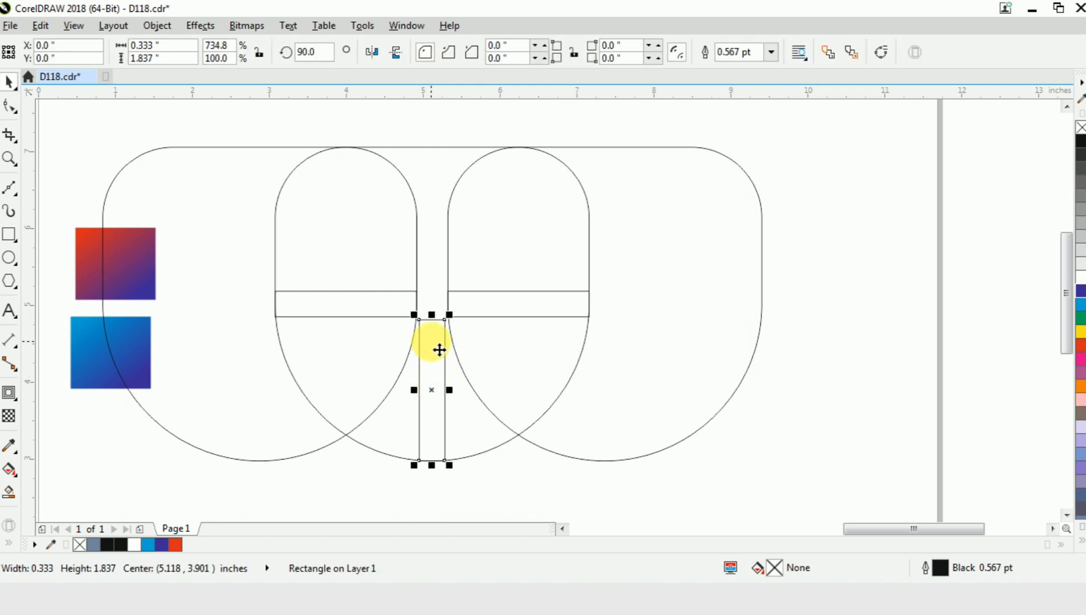
pyautogui.moveTo(442, 348); pyautogui.dragTo(460, 181)
pyautogui.rightClick(445, 167)
pyautogui.scroll(2, 449, 261)
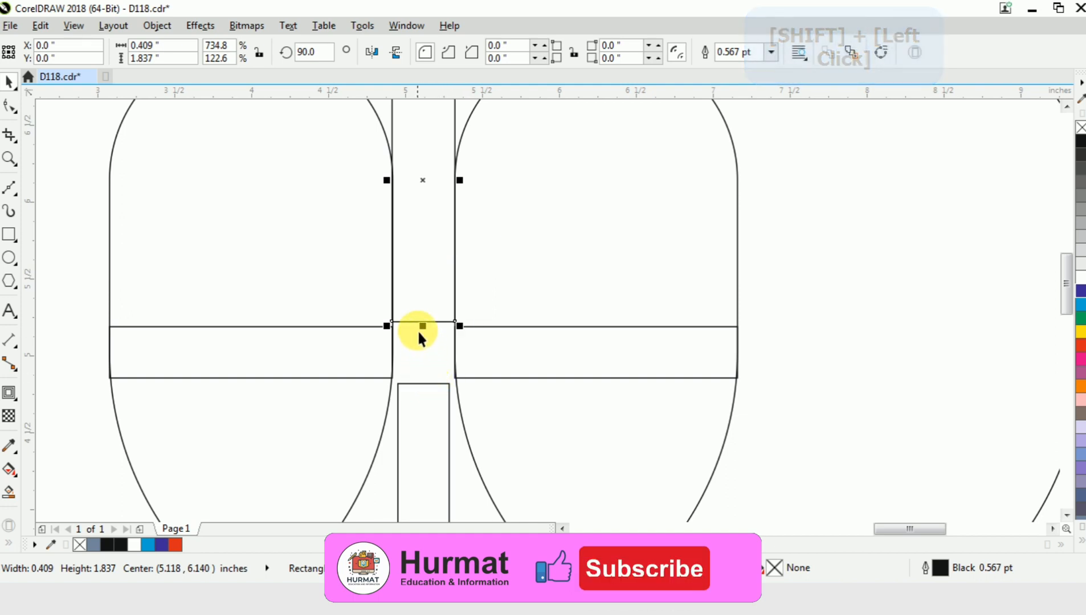
# Step: Stretch the central rectangle down to the vertical bar's top edge and round its two lower corners to 0.204 in
pyautogui.moveTo(422, 326); pyautogui.dragTo(397, 317)
pyautogui.click(10, 105)
pyautogui.hotkey('ctrl', 'space')
pyautogui.scroll(-2, 453, 319)
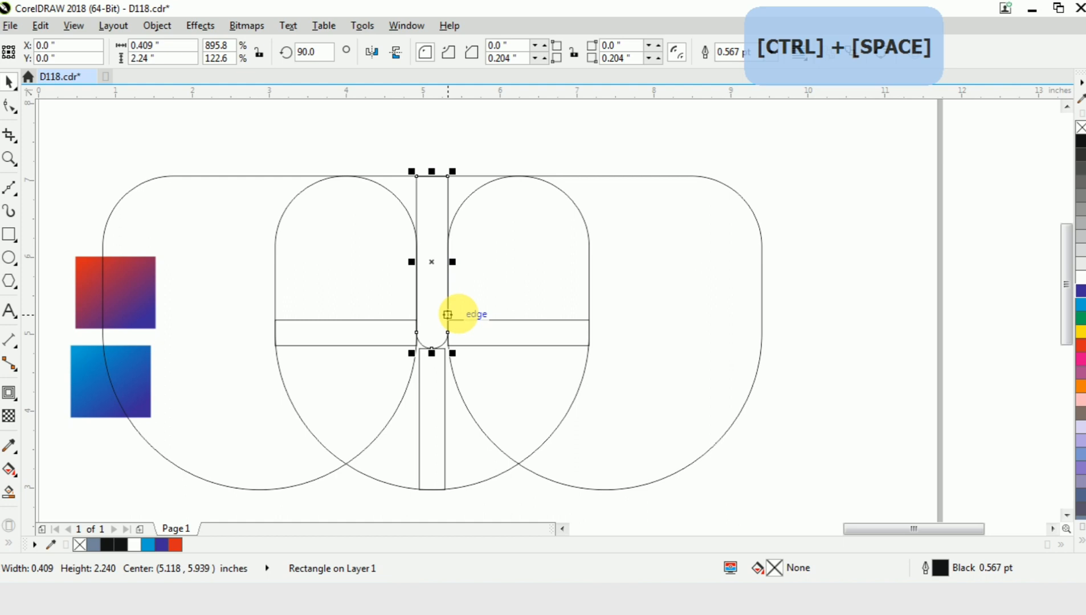
# Step: Shorten the central rectangle from above so its top edge sits well below the top of the rounded outlines
pyautogui.click(566, 146)
pyautogui.click(448, 178)
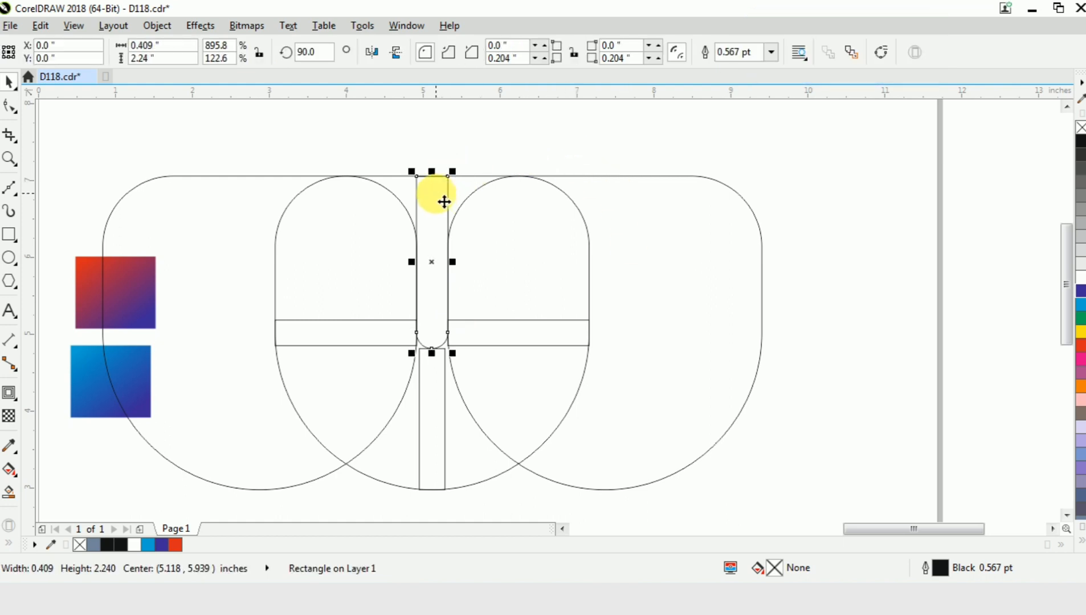
pyautogui.scroll(2, 445, 202)
pyautogui.moveTo(428, 159); pyautogui.dragTo(427, 336)
pyautogui.scroll(-2, 413, 222)
# Step: Delete the two horizontal bars and the vertical bar below the central rectangle
pyautogui.click(512, 337)
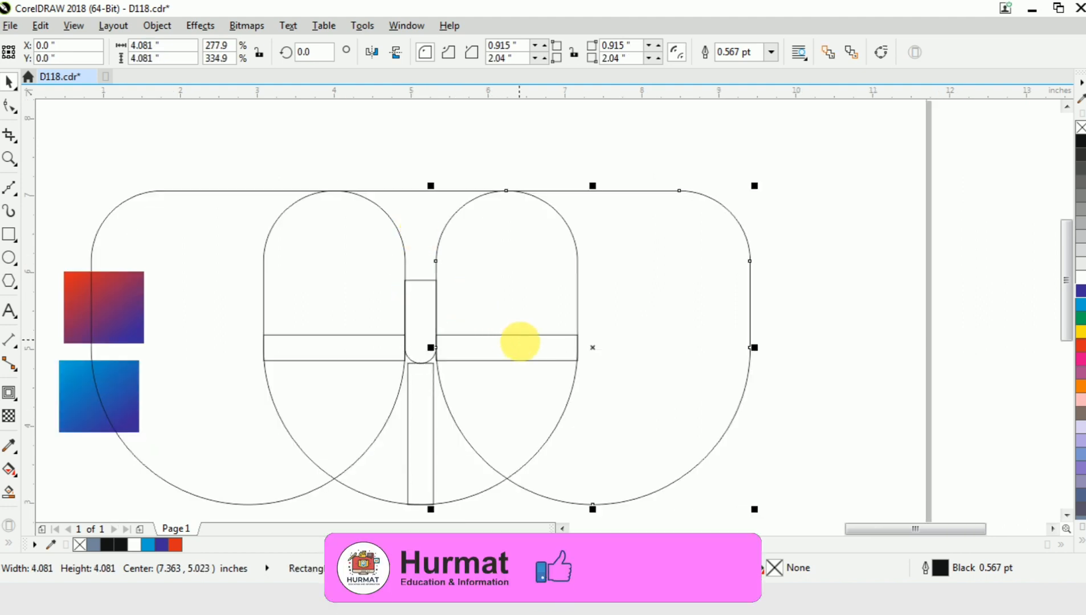
pyautogui.moveTo(883, 289); pyautogui.dragTo(237, 388)
pyautogui.press('Delete')
pyautogui.scroll(-2, 433, 411)
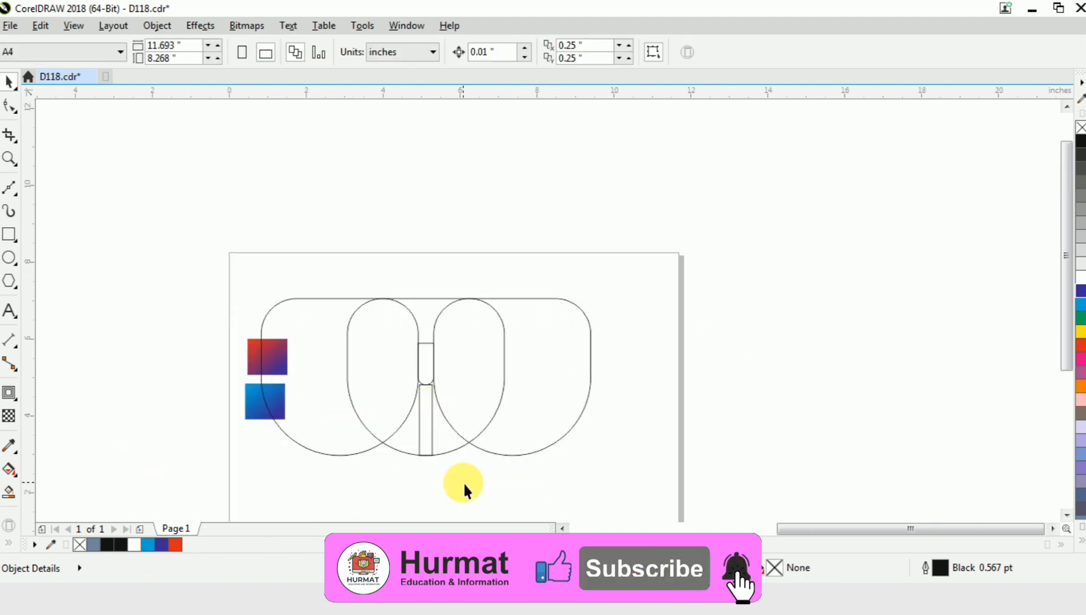
pyautogui.moveTo(462, 483); pyautogui.dragTo(365, 377)
pyautogui.press('Delete')
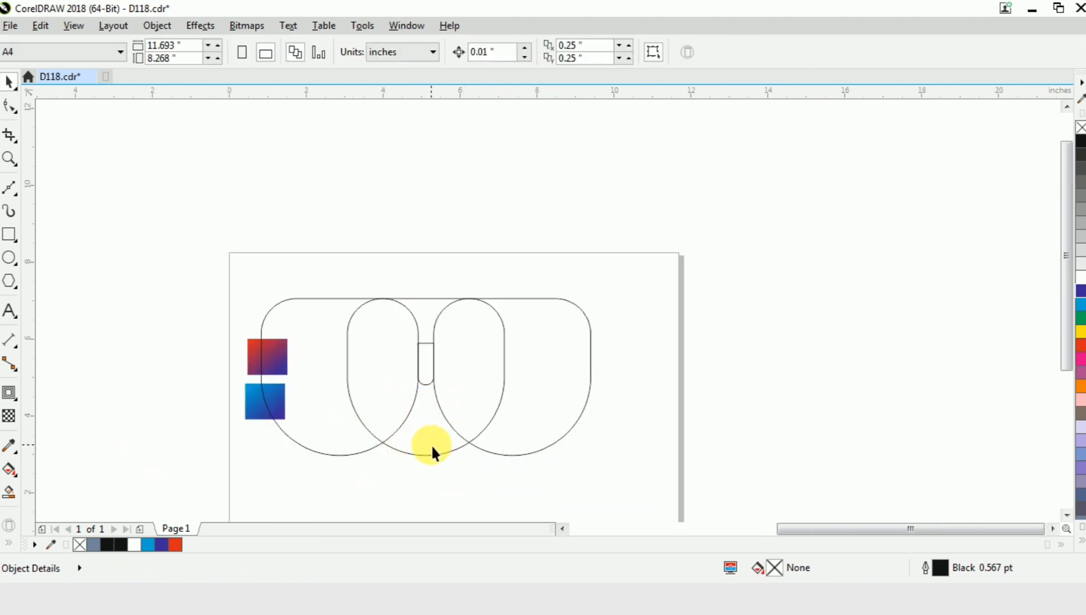
# Step: Smart-fill the left lobe, the lower middle region and the right lobe with Desert Blue to form a U
pyautogui.scroll(2, 431, 444)
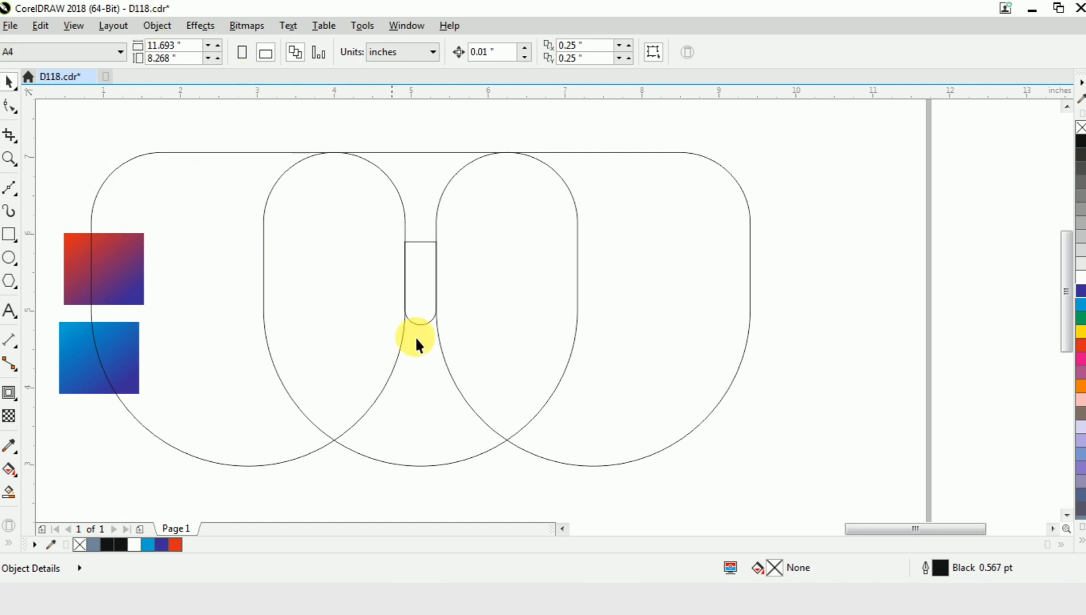
pyautogui.click(17, 495)
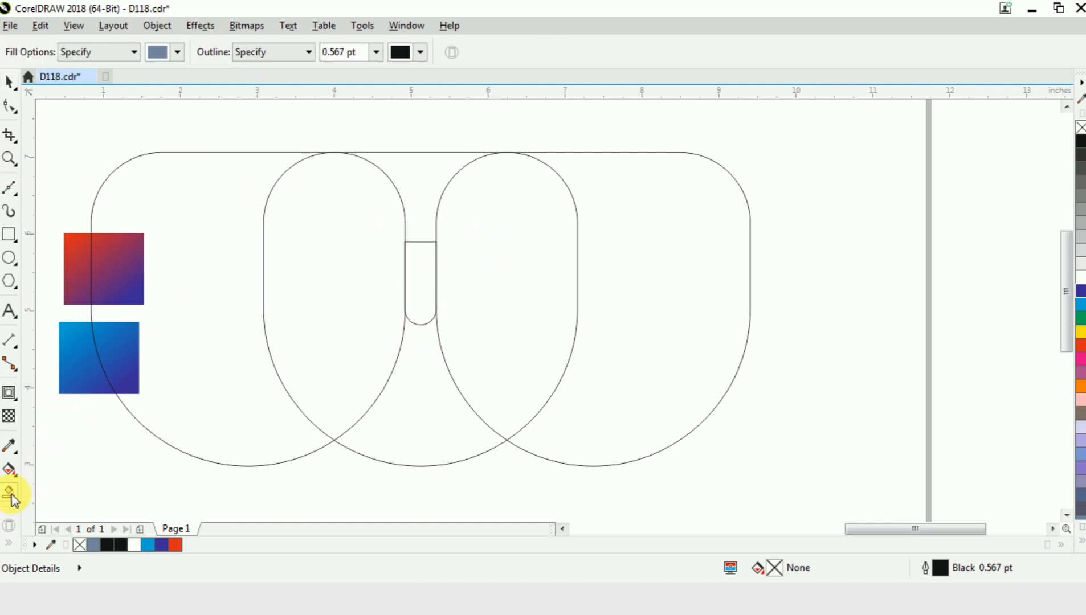
pyautogui.click(322, 295)
pyautogui.click(424, 405)
pyautogui.click(506, 313)
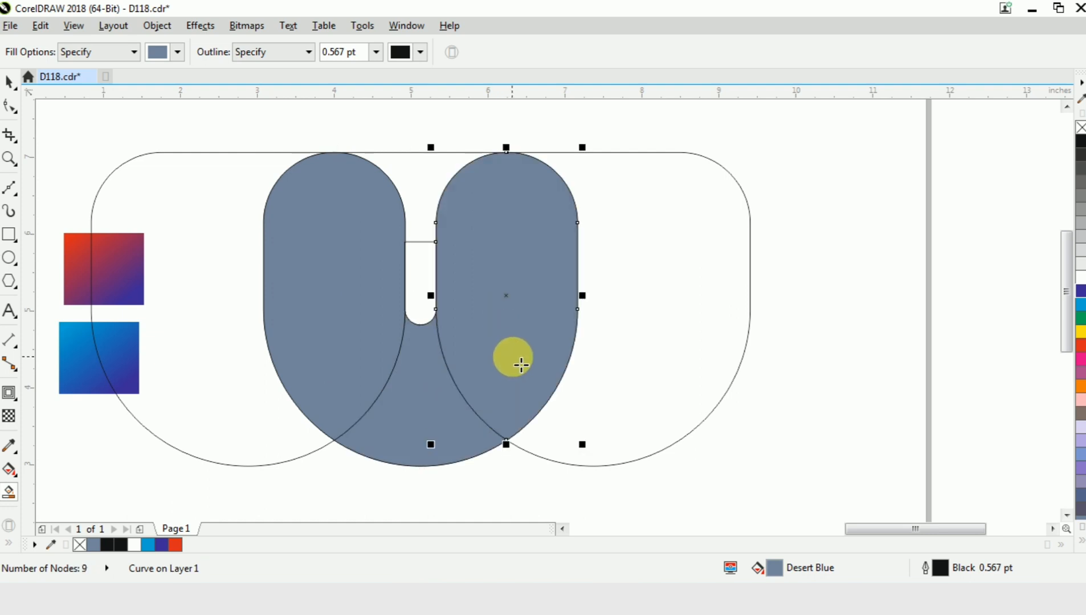
pyautogui.hotkey('ctrl', 'space')
pyautogui.click(823, 308)
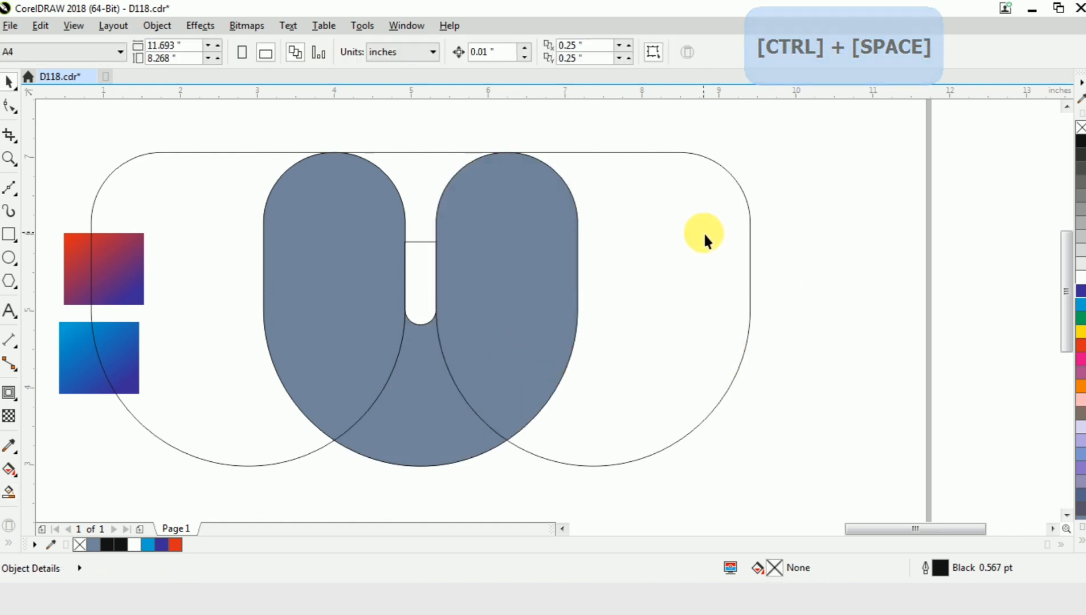
# Step: Delete the three rounded outlines and the small central rectangle, keeping only the filled U pieces
pyautogui.click(704, 233)
pyautogui.press('Delete')
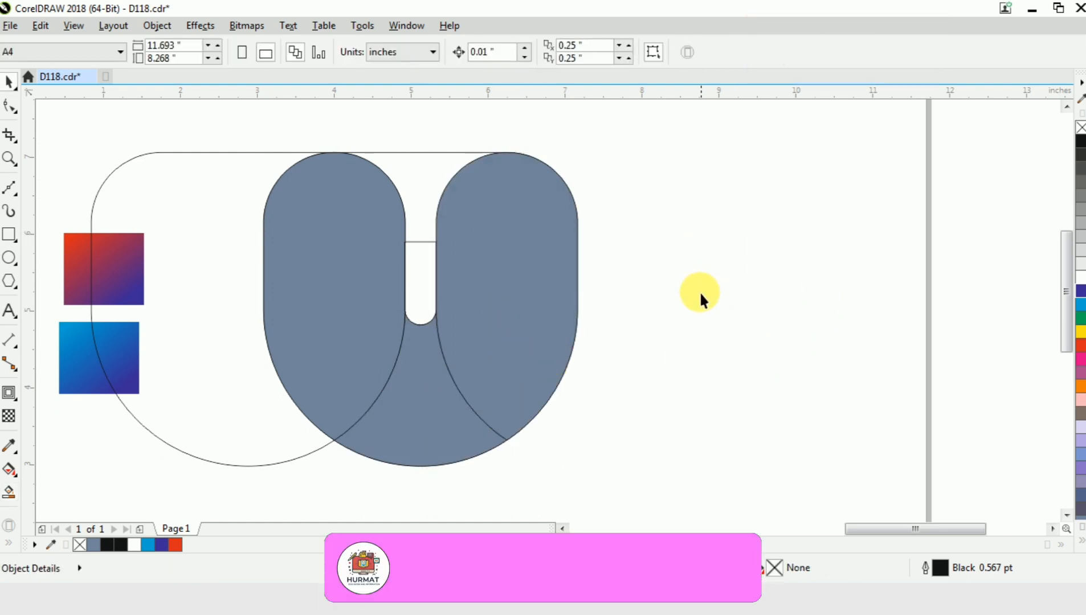
pyautogui.click(225, 232)
pyautogui.press('Delete')
pyautogui.click(419, 244)
pyautogui.press('Delete')
pyautogui.click(417, 158)
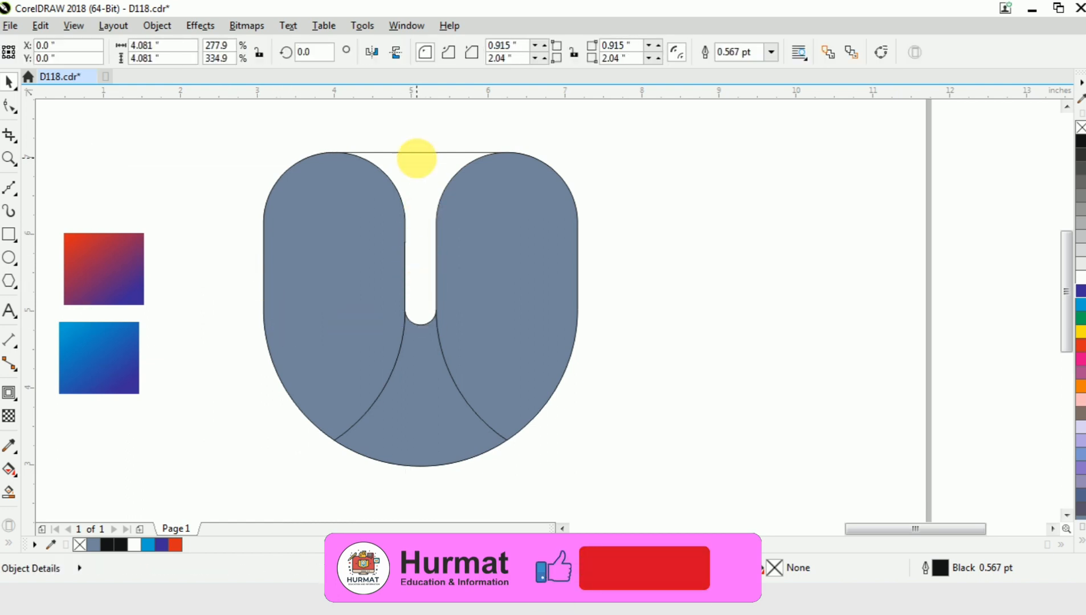
pyautogui.press('Delete')
# Step: Weld the three filled pieces into a single U shape
pyautogui.scroll(-2, 666, 203)
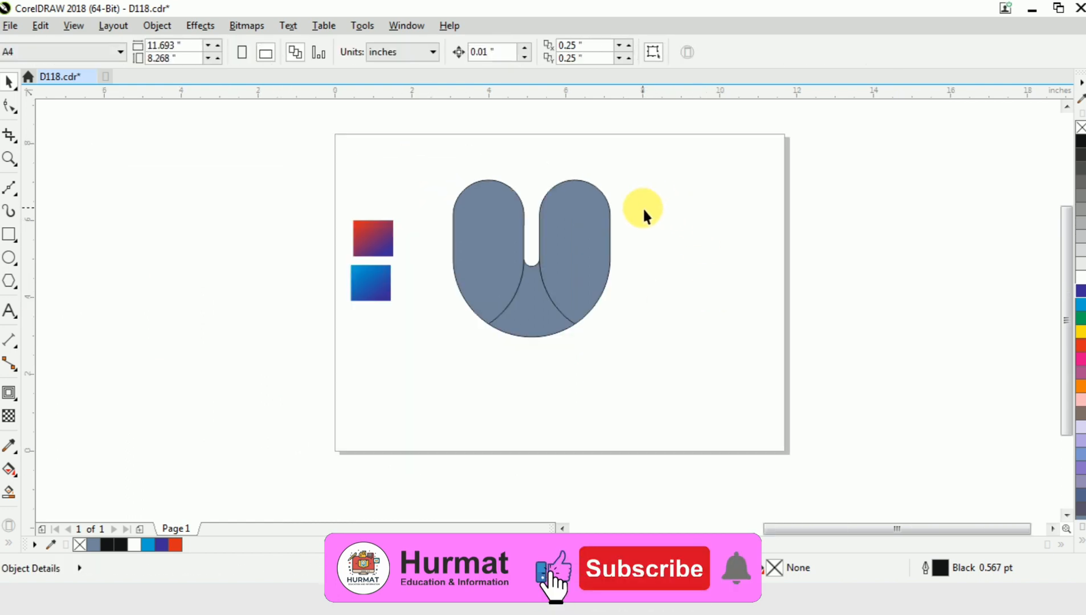
pyautogui.moveTo(664, 165); pyautogui.dragTo(438, 387)
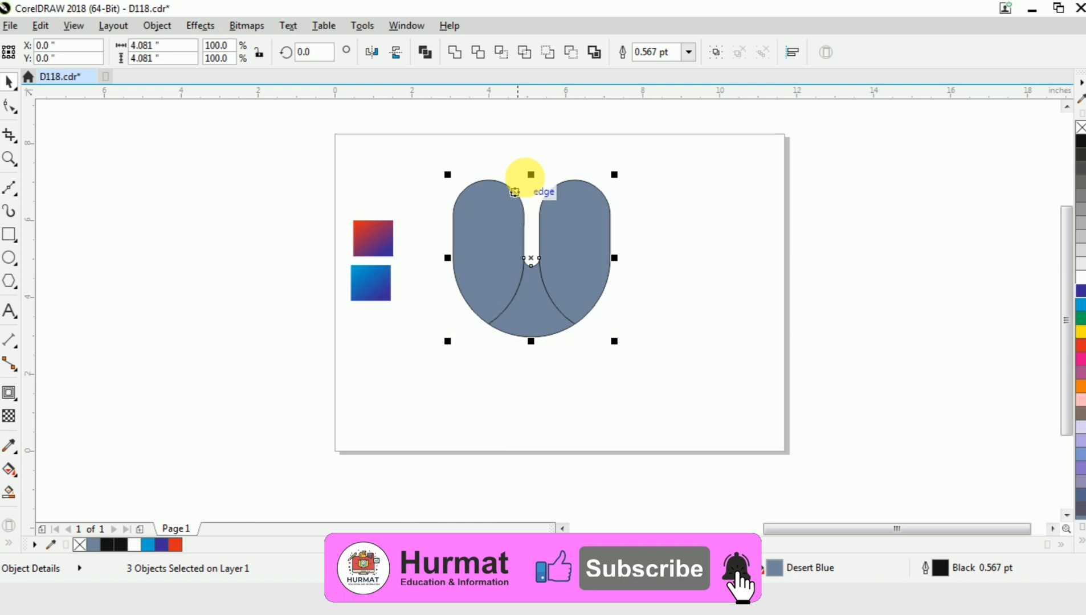
pyautogui.click(454, 52)
pyautogui.click(686, 251)
# Step: Contour the U shape inward and make the inner contour a separate white U
pyautogui.scroll(2, 601, 219)
pyautogui.click(601, 220)
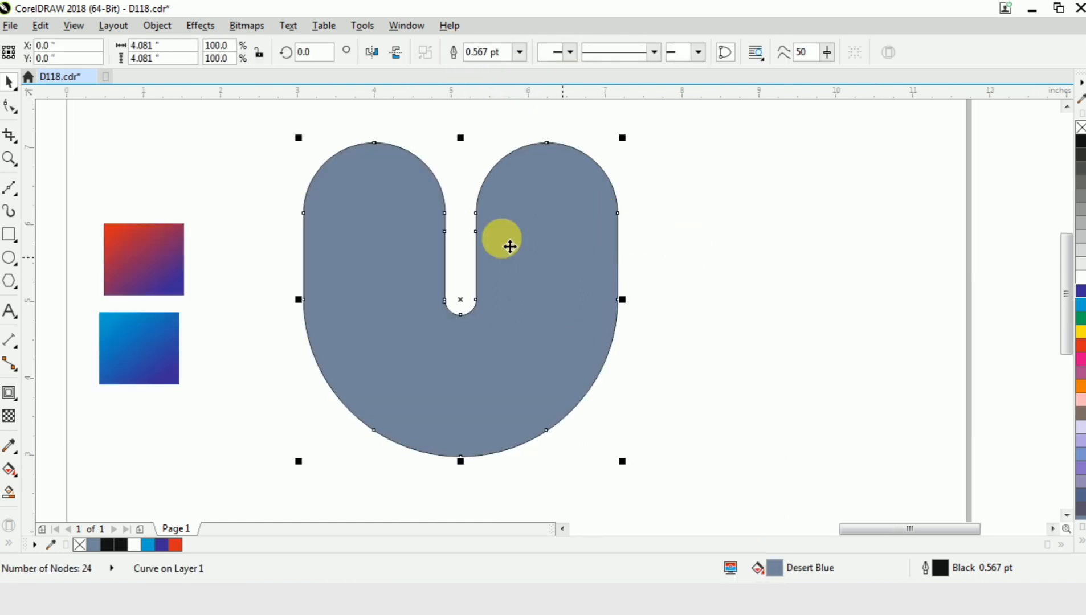
pyautogui.click(10, 395)
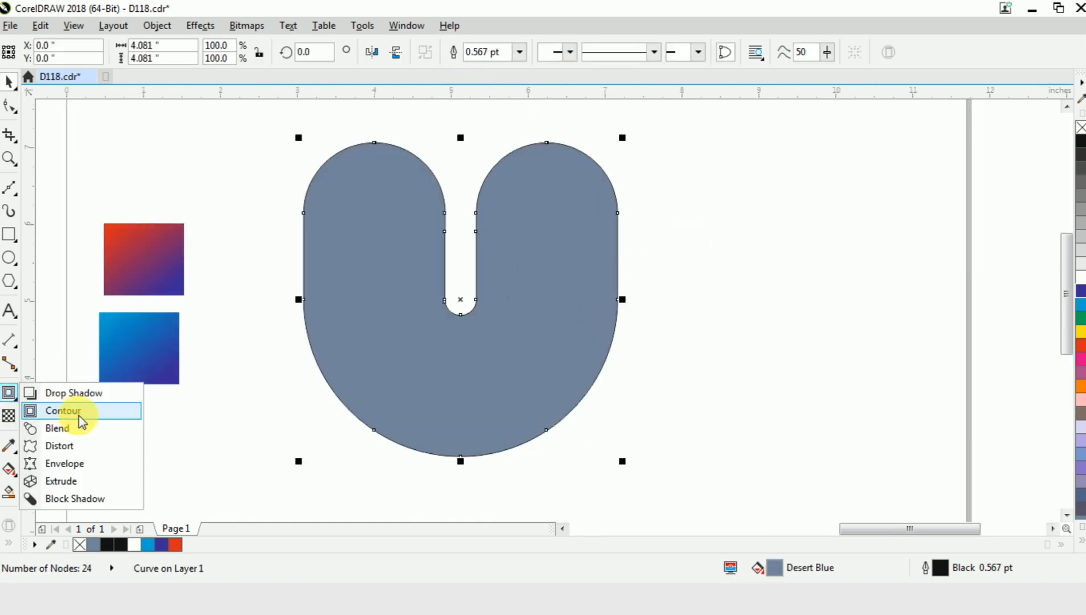
pyautogui.click(71, 411)
pyautogui.moveTo(569, 161); pyautogui.dragTo(561, 198)
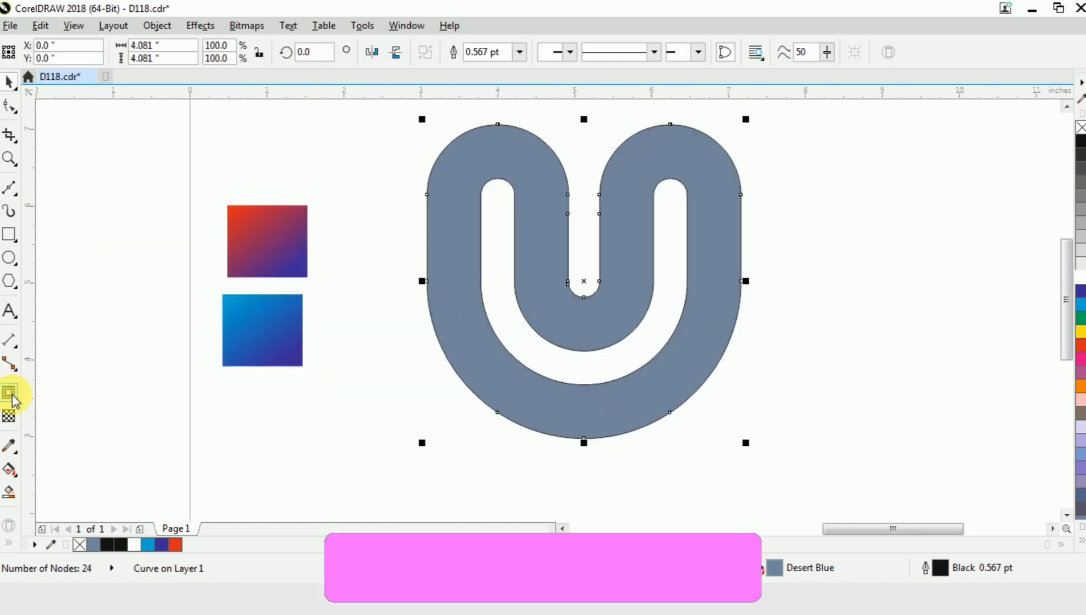
# Step: Add a one-step inward contour of 0.413 in to the outer U and break the contour group apart
pyautogui.click(9, 393)
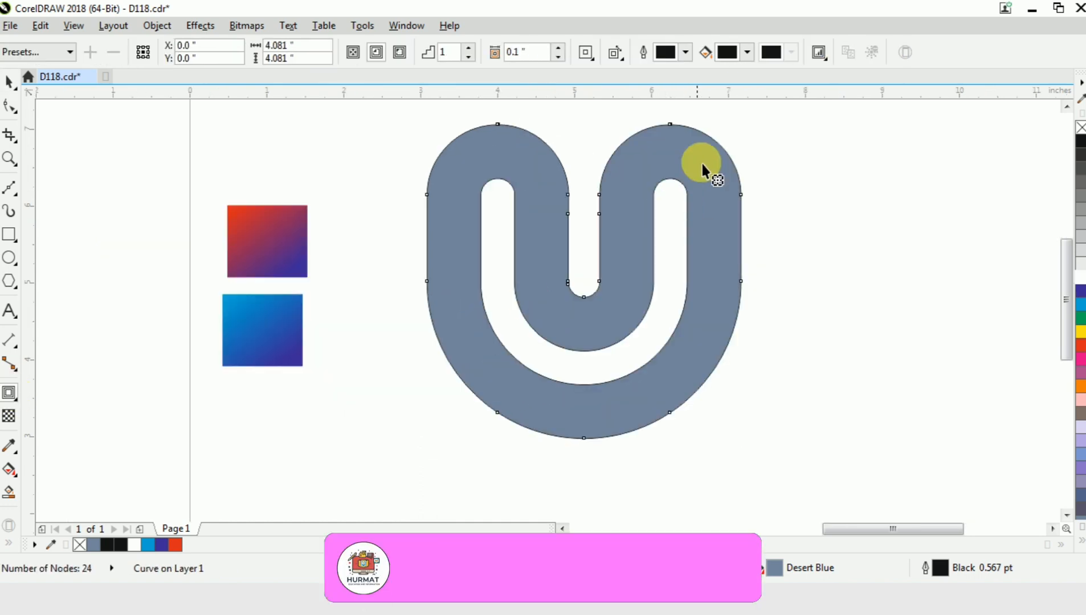
pyautogui.moveTo(708, 141); pyautogui.dragTo(698, 160)
pyautogui.click(8, 83)
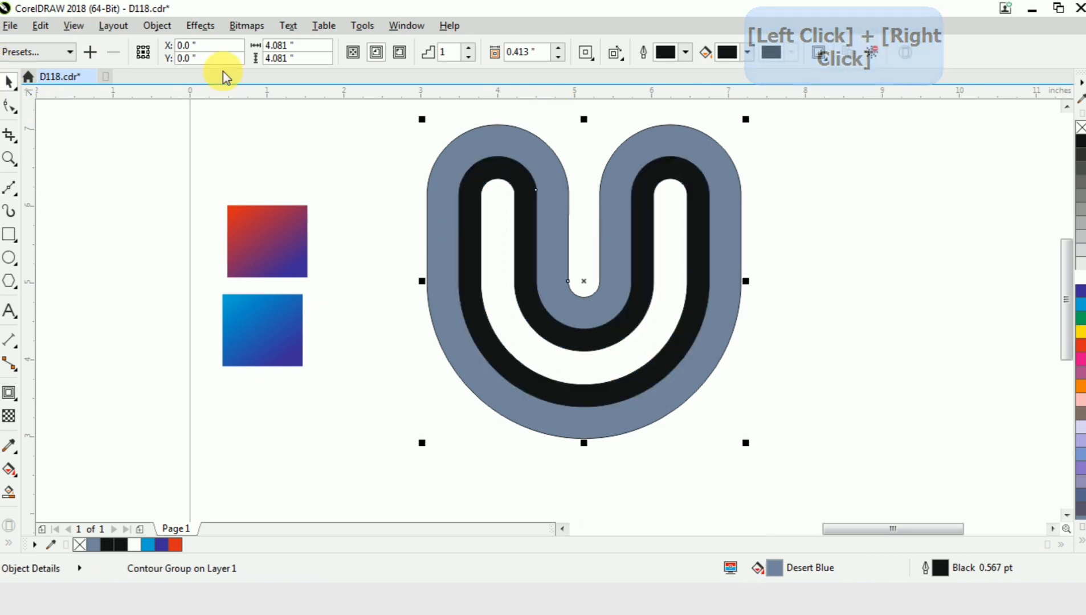
pyautogui.click(156, 26)
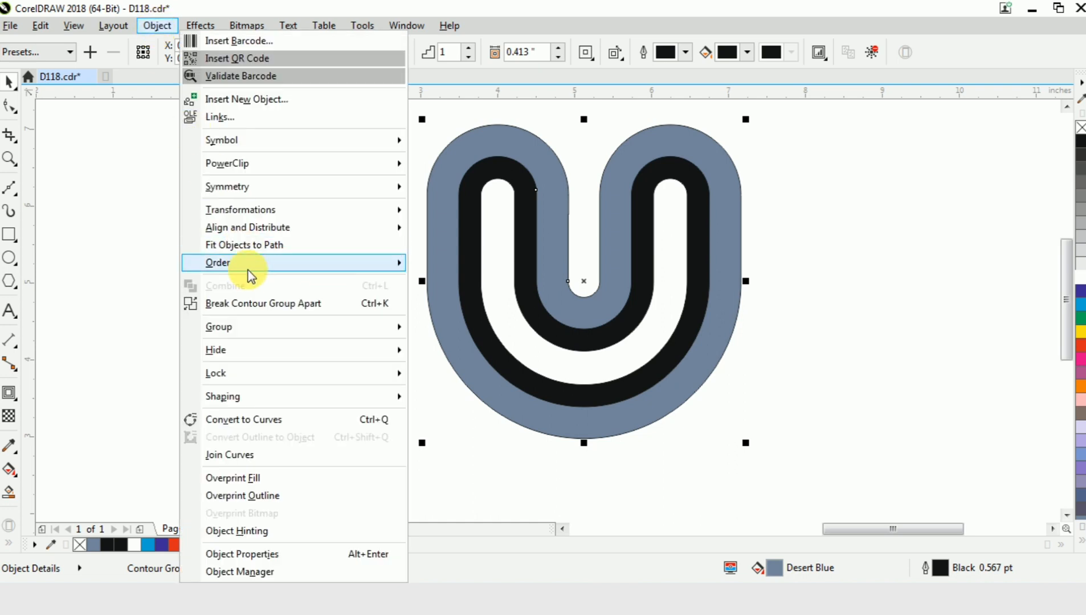
pyautogui.click(262, 304)
pyautogui.click(570, 234)
# Step: Align the black U to the outer U's right edge and stretch its left side to the white U's left edge
pyautogui.click(516, 178)
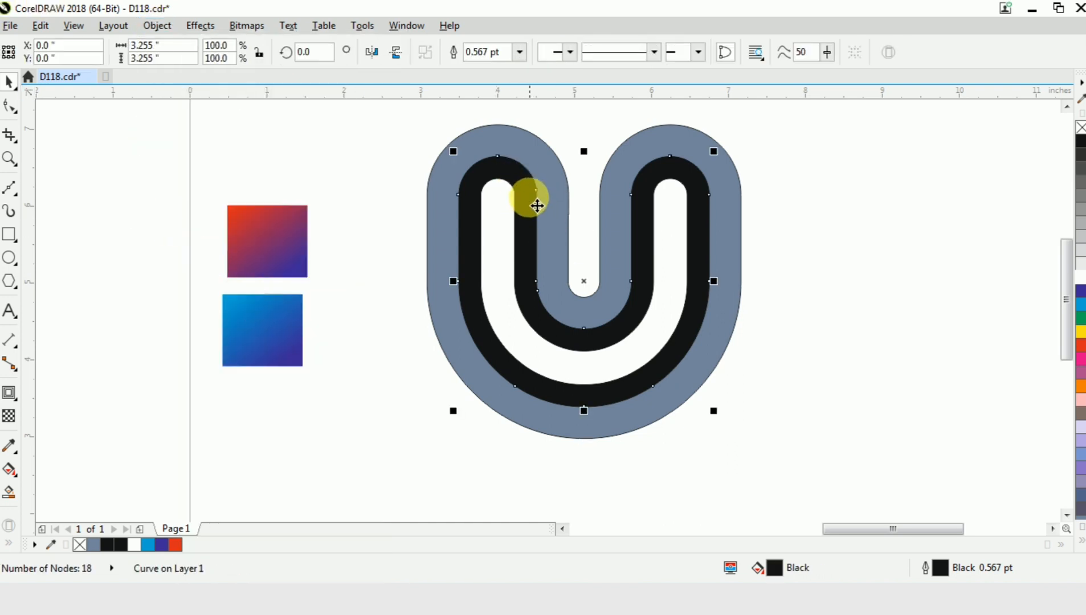
pyautogui.keyDown('shift'); pyautogui.click(722, 218); pyautogui.keyUp('shift')
pyautogui.press('r')
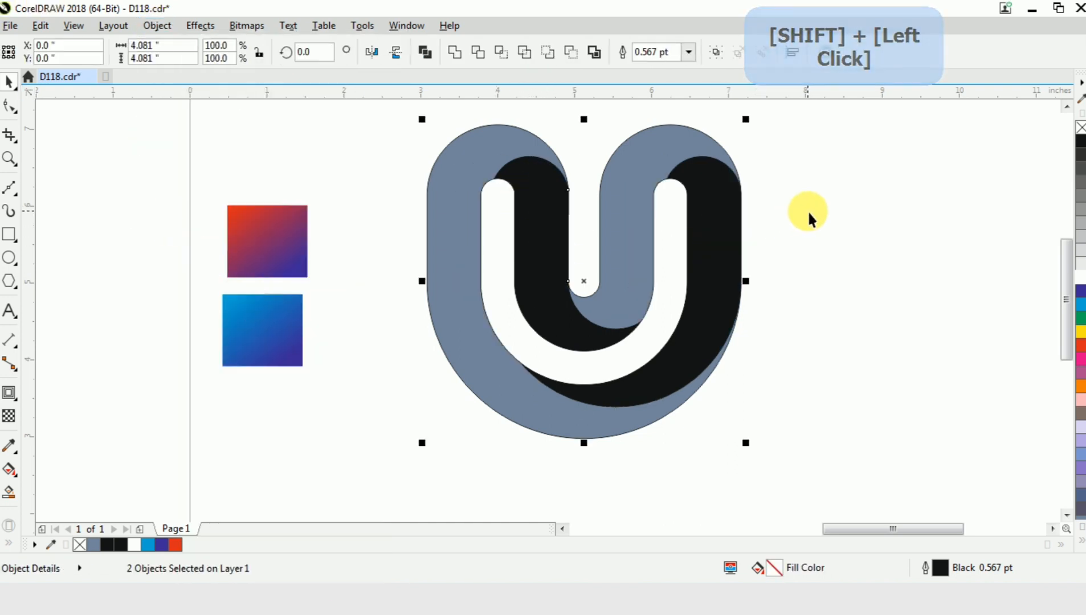
pyautogui.click(807, 213)
pyautogui.click(550, 269)
pyautogui.moveTo(485, 286); pyautogui.dragTo(484, 297)
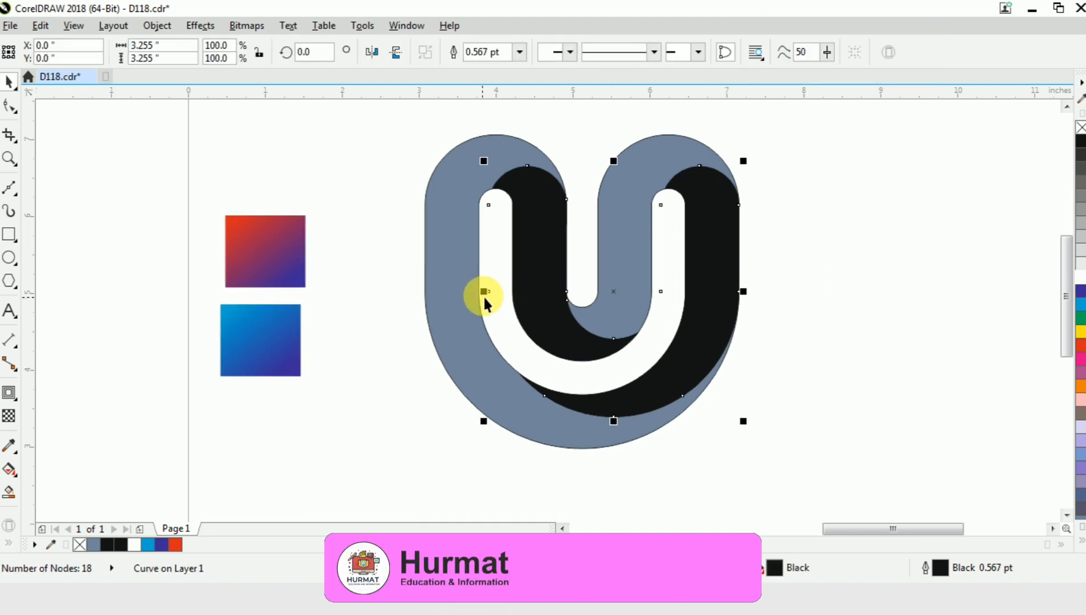
# Step: Nudge the two nodes on the inner side of the black U's right leg left to the white U's edge
pyautogui.press('F10')
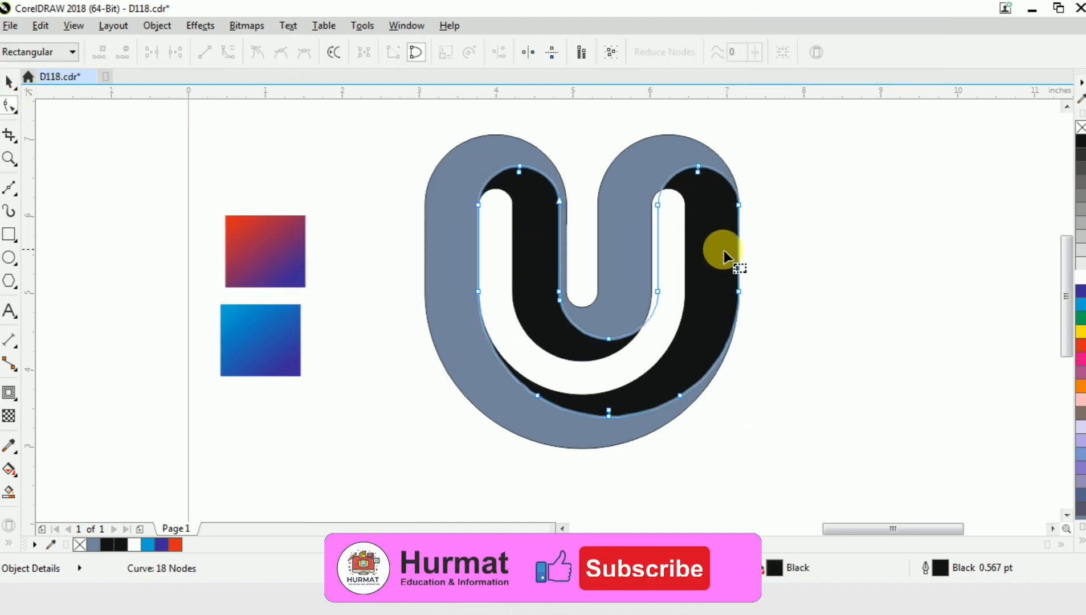
pyautogui.scroll(2, 678, 228)
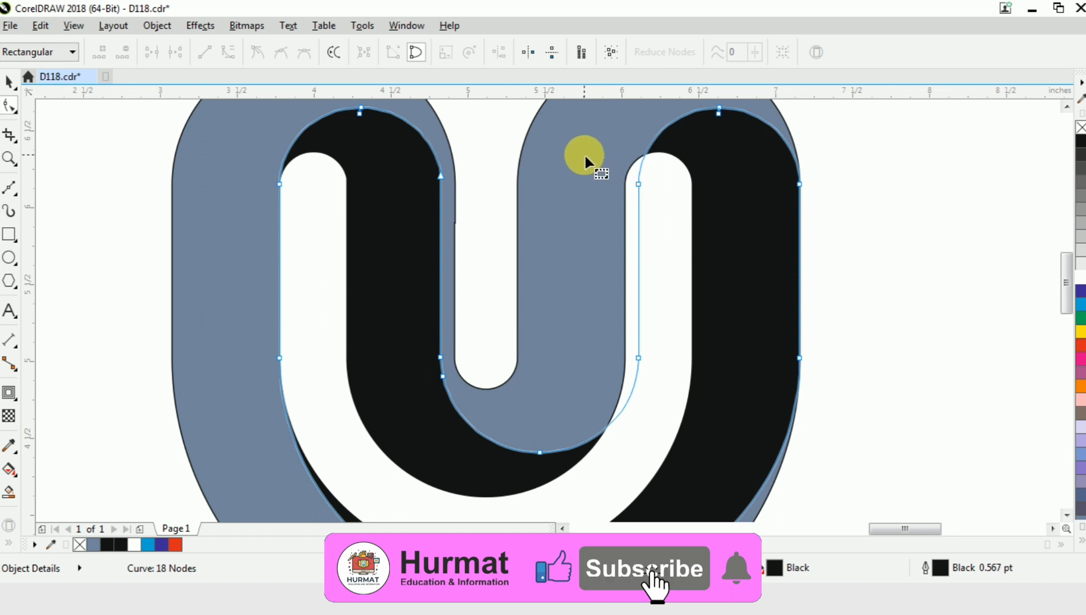
pyautogui.moveTo(583, 155); pyautogui.dragTo(670, 383)
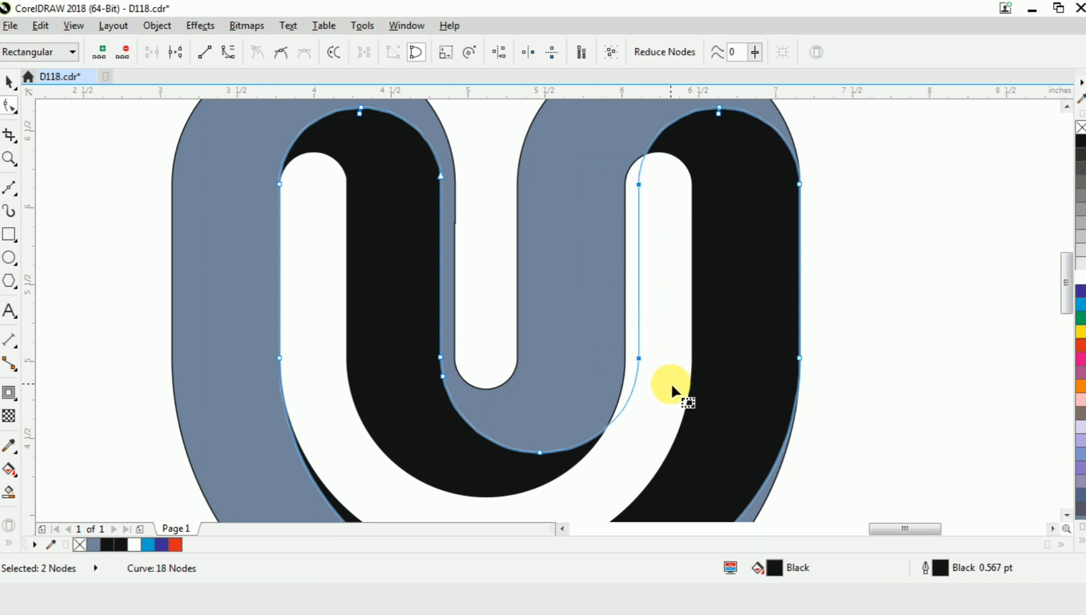
pyautogui.hotkey('ctrl', 'Left')
pyautogui.hotkey('ctrl', 'Left')
pyautogui.hotkey('ctrl', 'Left')
pyautogui.hotkey('ctrl', 'Left')
pyautogui.hotkey('ctrl', 'Left')
pyautogui.hotkey('ctrl', 'Left')
pyautogui.hotkey('ctrl', 'Left')
pyautogui.hotkey('ctrl', 'Left')
pyautogui.hotkey('ctrl', 'Left')
pyautogui.hotkey('ctrl', 'Left')
pyautogui.hotkey('ctrl', 'Left')
pyautogui.hotkey('ctrl', 'Left')
pyautogui.hotkey('ctrl', 'Left')
pyautogui.hotkey('ctrl', 'Left')
pyautogui.hotkey('ctrl', 'Left')
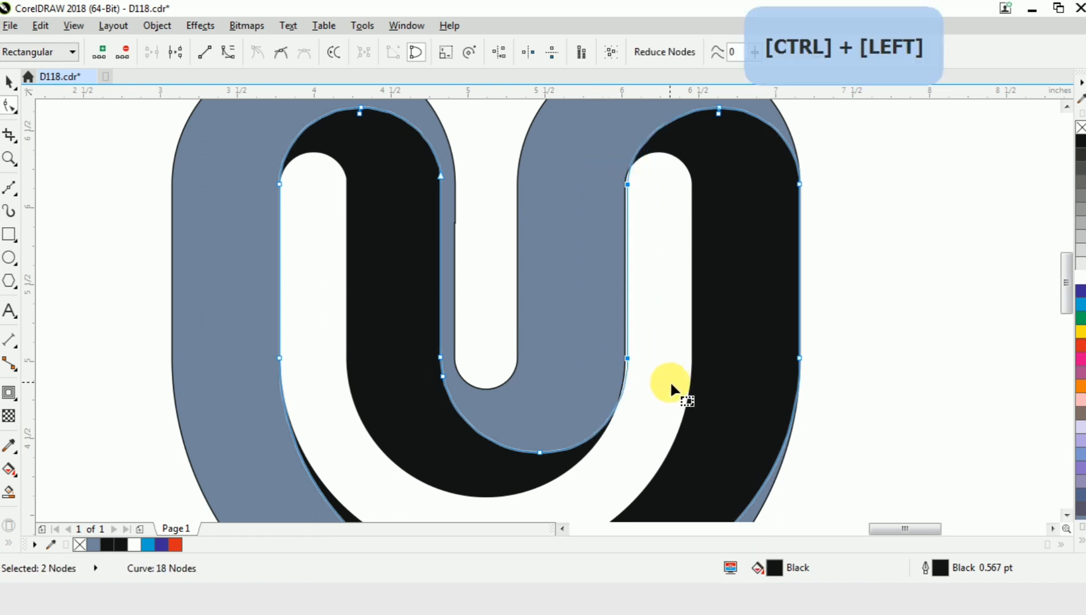
pyautogui.hotkey('ctrl', 'Left')
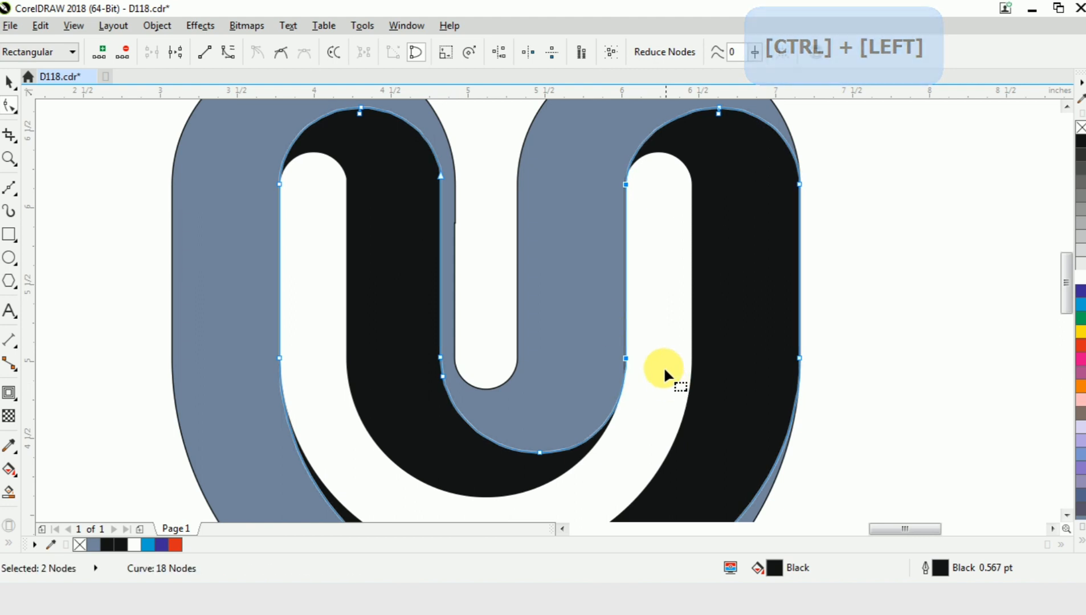
pyautogui.moveTo(481, 148); pyautogui.dragTo(431, 285)
pyautogui.moveTo(412, 386); pyautogui.dragTo(414, 364)
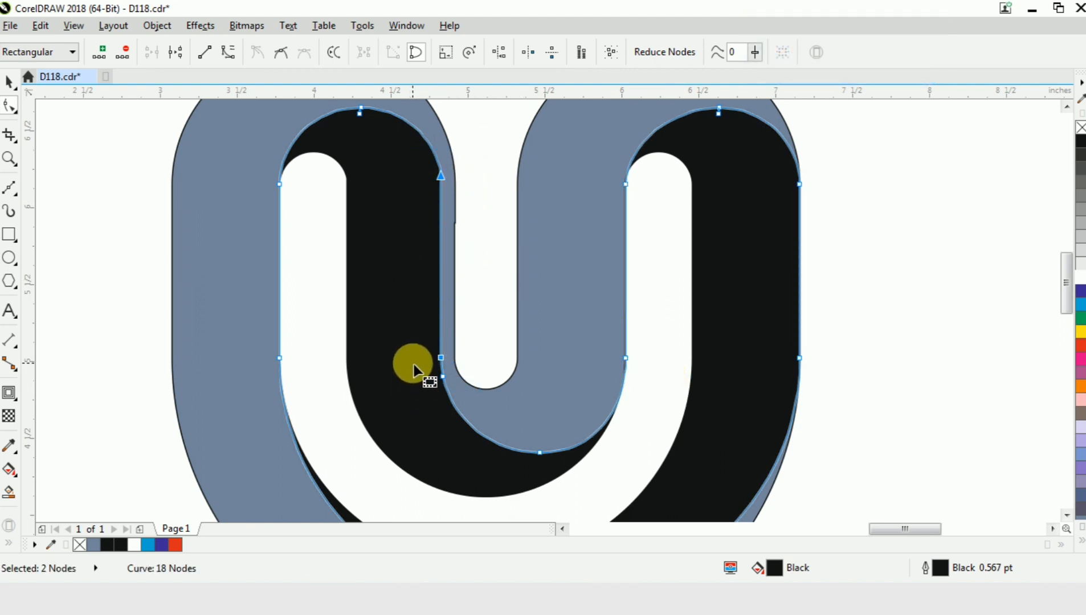
pyautogui.hotkey('shift', 'Right')
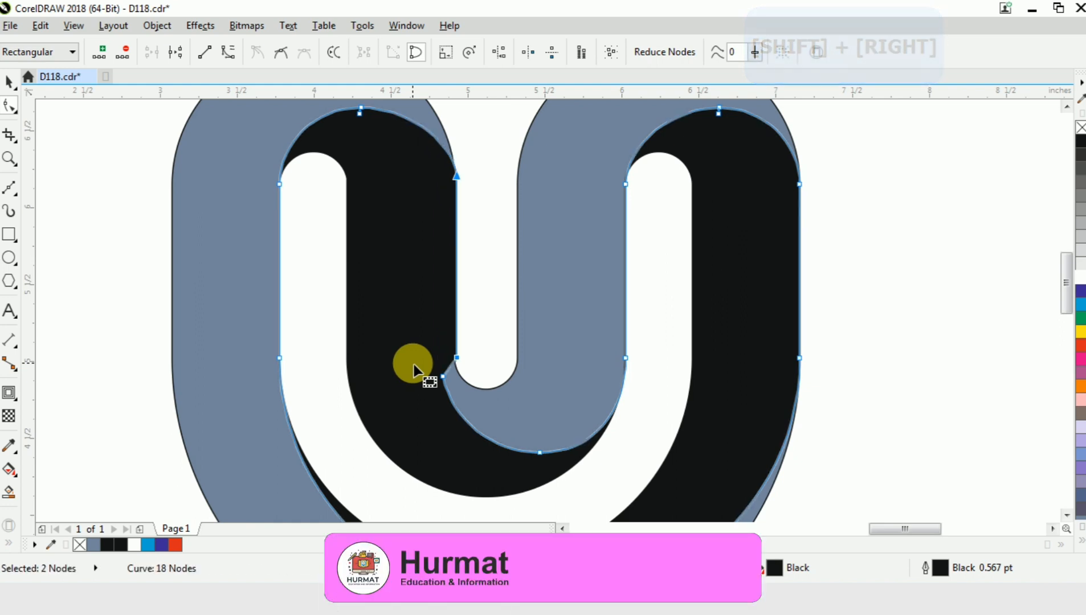
pyautogui.hotkey('ctrl', 'z')
# Step: Move the three nodes on the inner side of the black U's left leg right to the edge of the central gap
pyautogui.moveTo(490, 153); pyautogui.dragTo(396, 391)
pyautogui.hotkey('shift', 'Right')
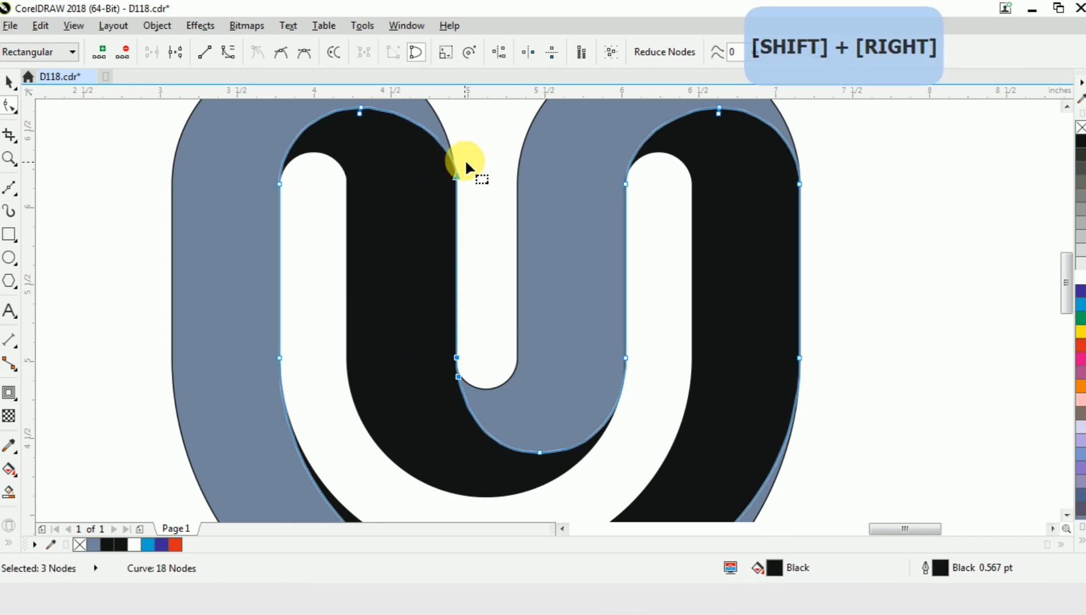
pyautogui.scroll(2, 465, 151)
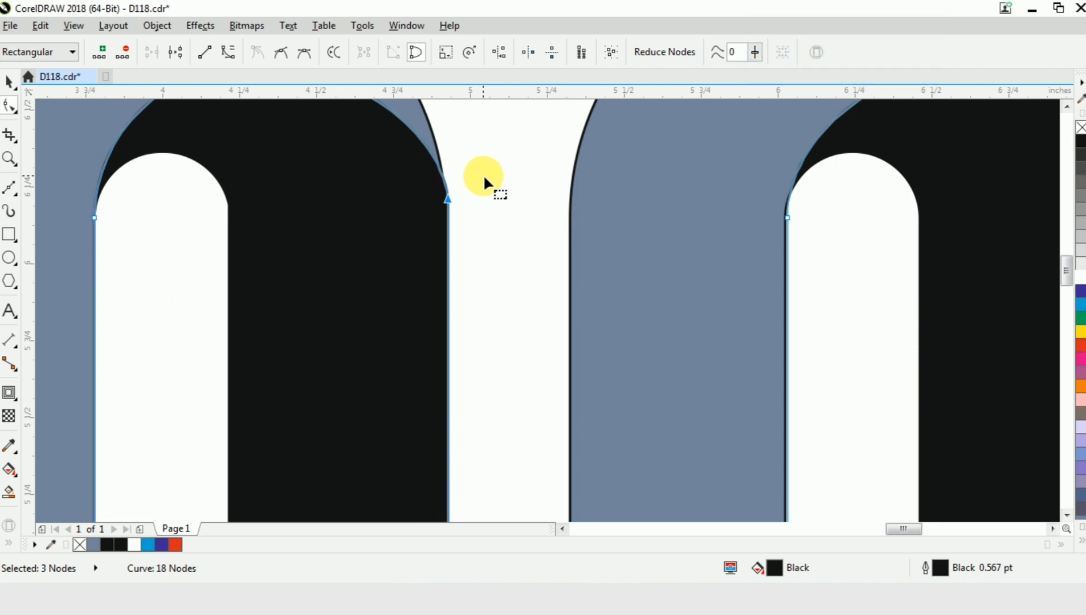
pyautogui.scroll(-2, 483, 174)
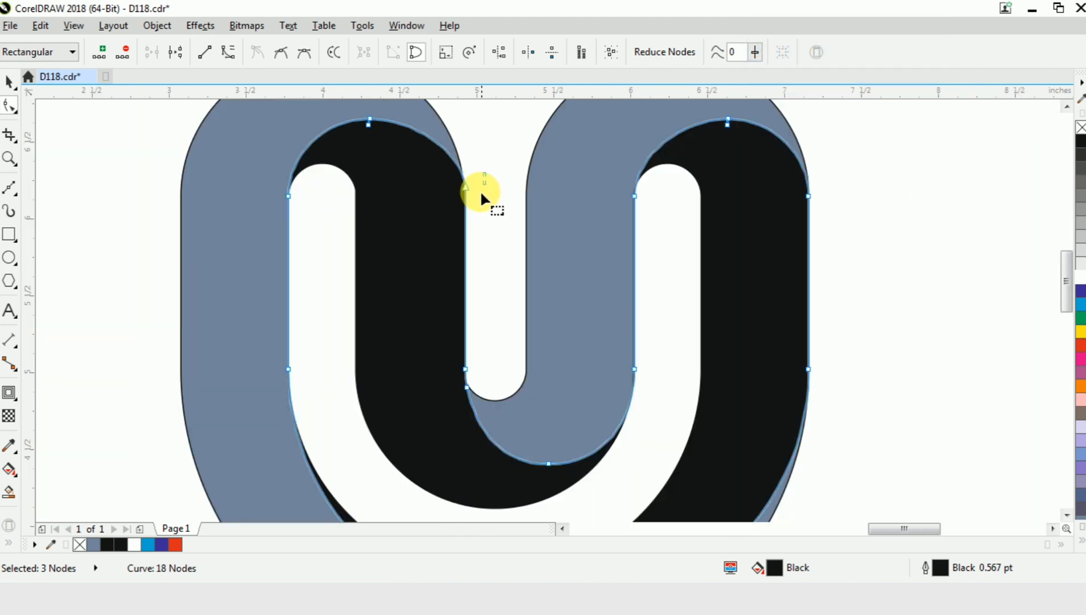
pyautogui.moveTo(486, 172); pyautogui.dragTo(416, 393)
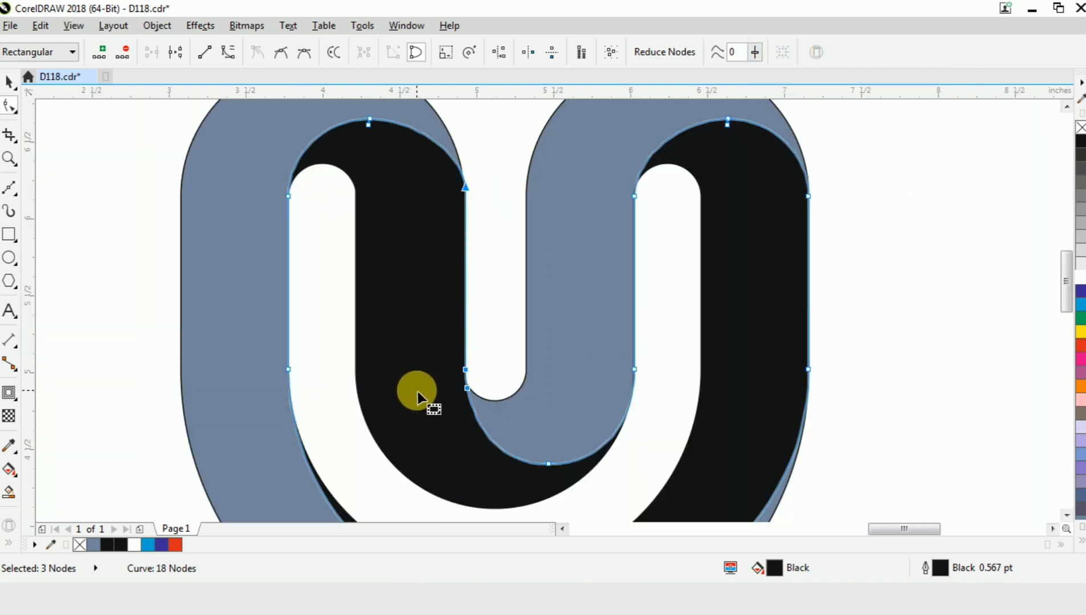
pyautogui.hotkey('ctrl', 'Left')
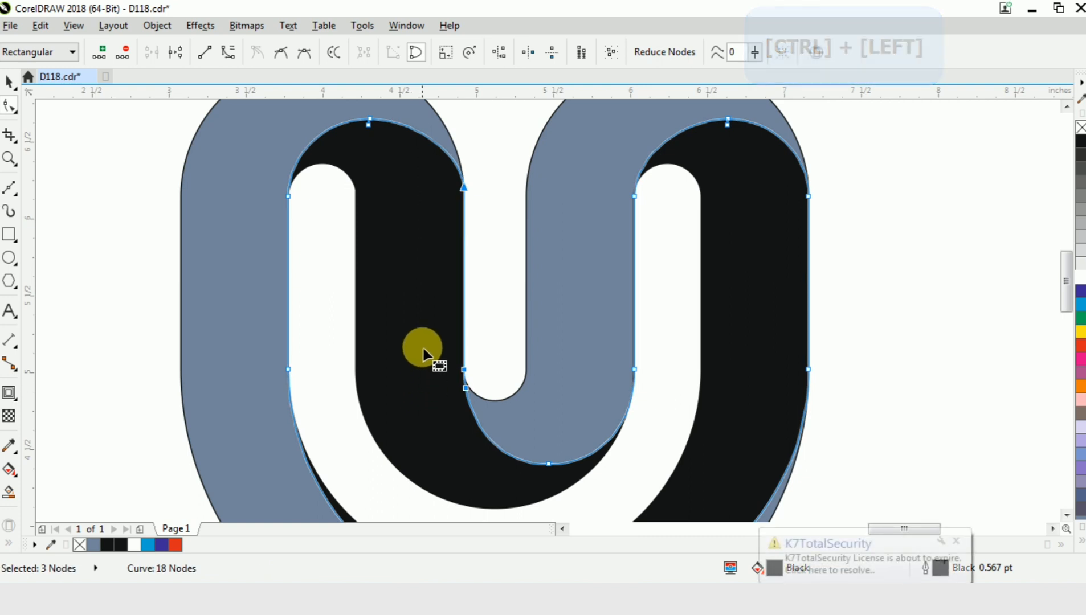
pyautogui.hotkey('ctrl', 'space')
pyautogui.scroll(-2, 429, 268)
pyautogui.click(713, 207)
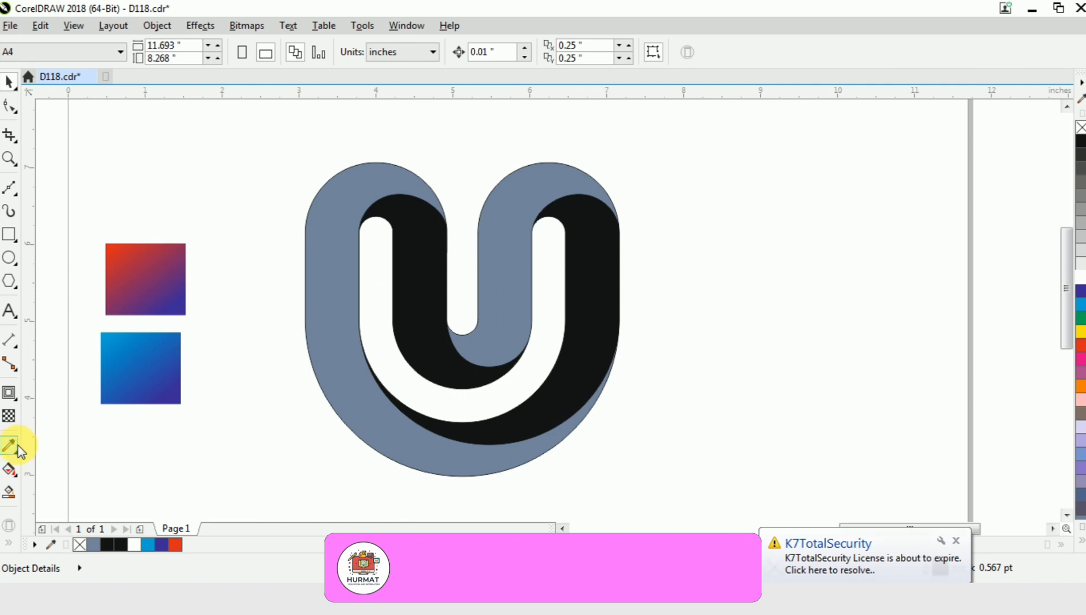
# Step: Create Desert Blue filled shapes over the right and left black areas of the U with Smart Fill
pyautogui.click(10, 492)
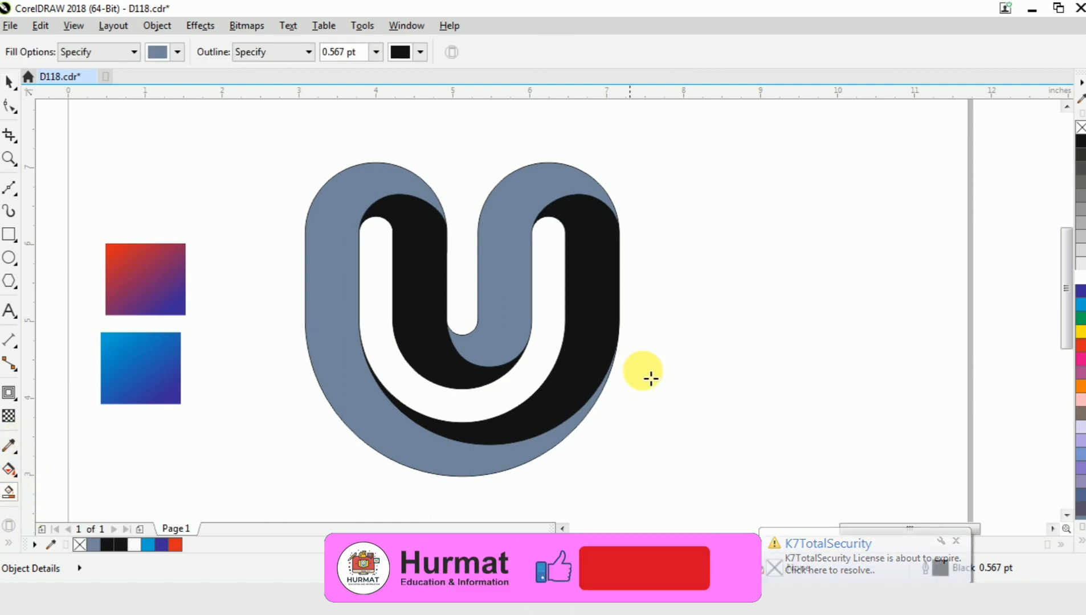
pyautogui.click(591, 296)
pyautogui.click(425, 249)
pyautogui.hotkey('ctrl', 'space')
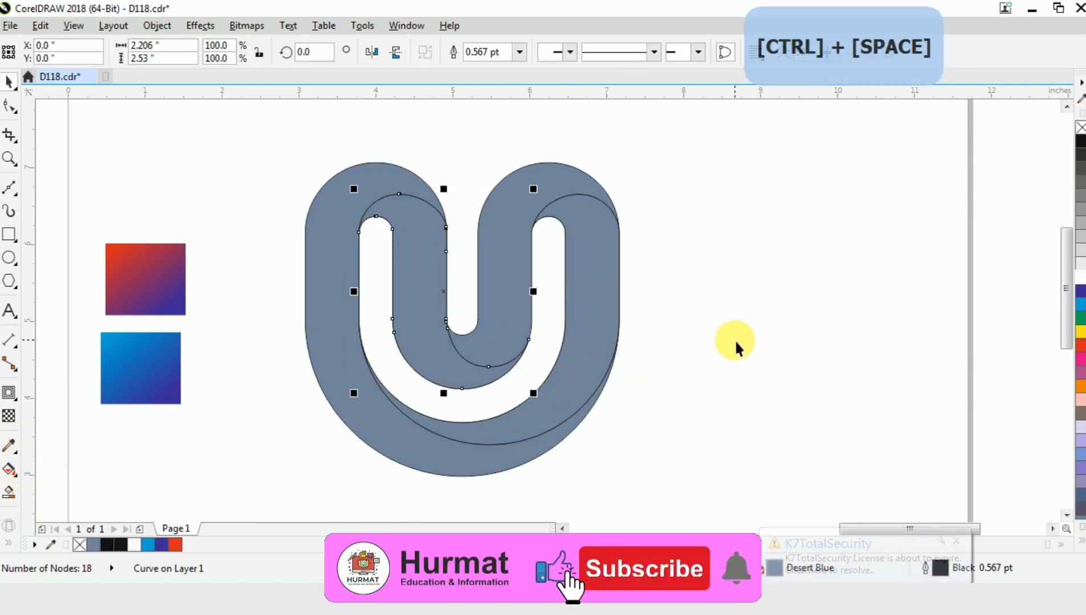
pyautogui.click(735, 339)
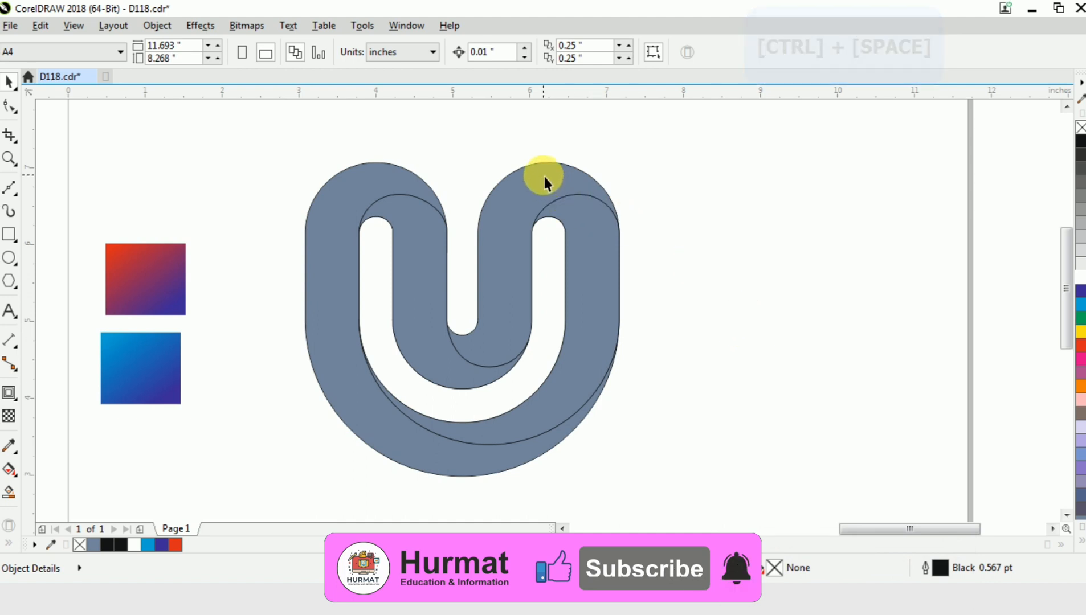
# Step: Move the white U, outer U and two new fold shapes aside together and delete the original shapes left behind
pyautogui.click(415, 227)
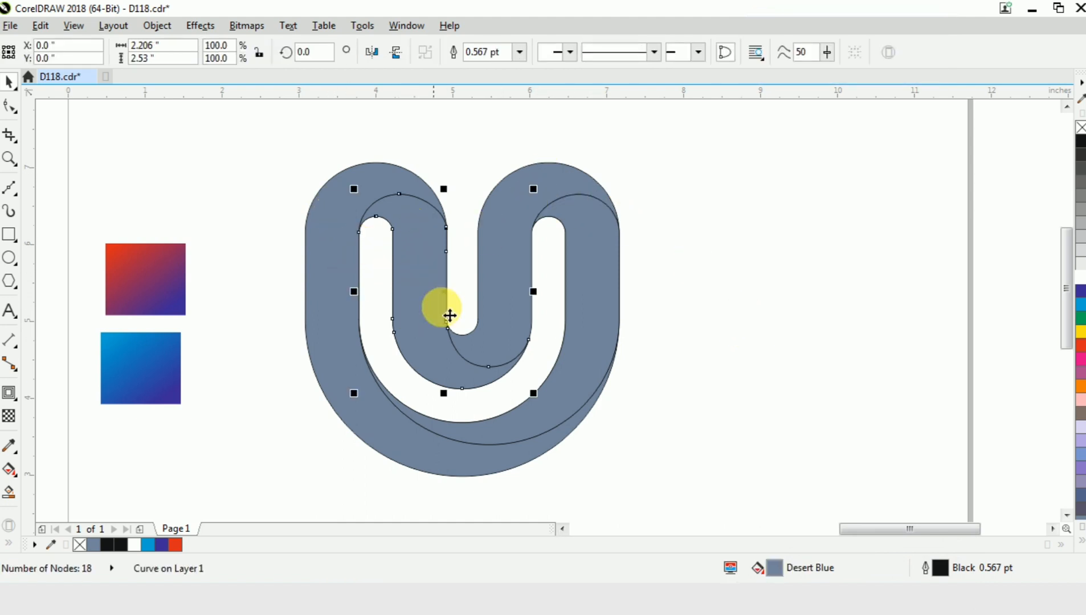
pyautogui.keyDown('shift'); pyautogui.click(590, 228); pyautogui.keyUp('shift')
pyautogui.keyDown('shift'); pyautogui.click(545, 286); pyautogui.keyUp('shift')
pyautogui.keyDown('shift'); pyautogui.click(400, 181); pyautogui.keyUp('shift')
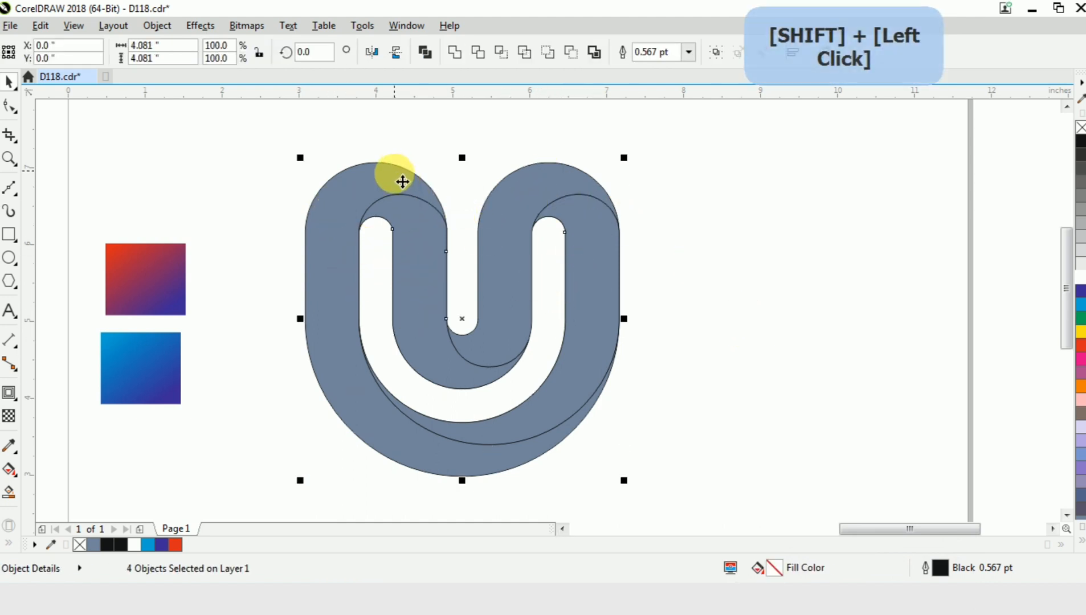
pyautogui.moveTo(400, 181); pyautogui.dragTo(776, 208)
pyautogui.moveTo(302, 174); pyautogui.dragTo(664, 460)
pyautogui.press('Delete')
# Step: Move the four-piece U back onto the page, to the right of the two gradient squares
pyautogui.scroll(-3, 594, 281)
pyautogui.moveTo(594, 281); pyautogui.dragTo(765, 403)
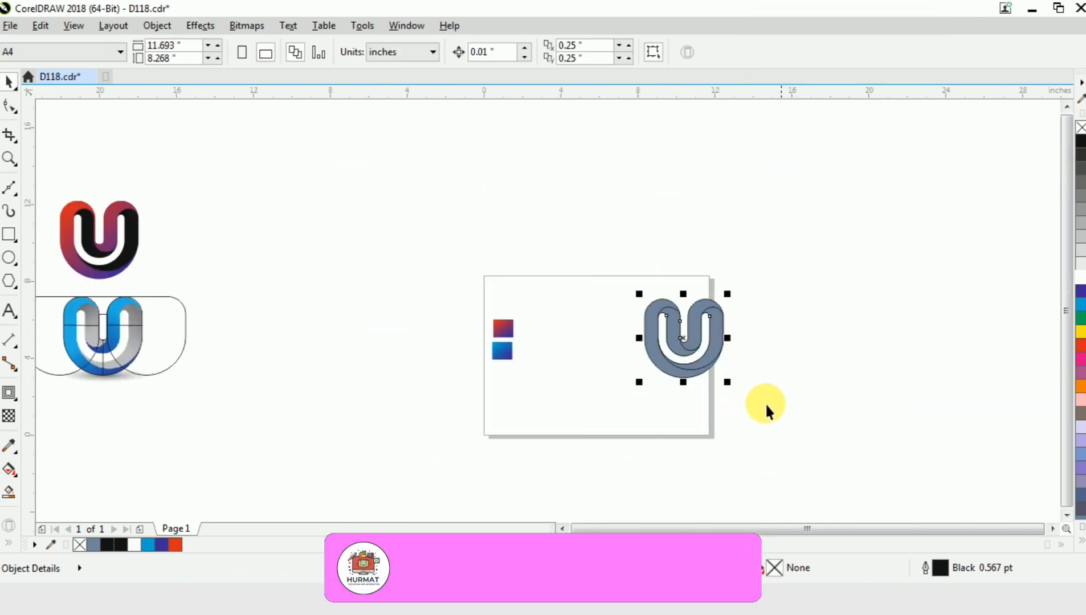
pyautogui.scroll(3, 710, 355)
pyautogui.scroll(-3, 665, 277)
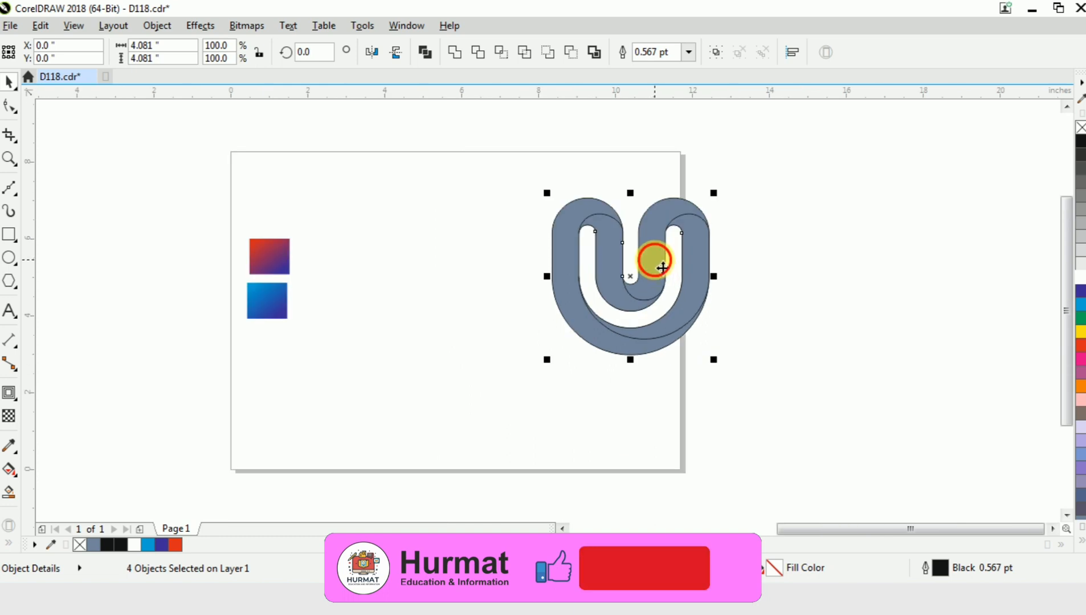
pyautogui.moveTo(655, 260); pyautogui.dragTo(482, 255)
pyautogui.click(596, 233)
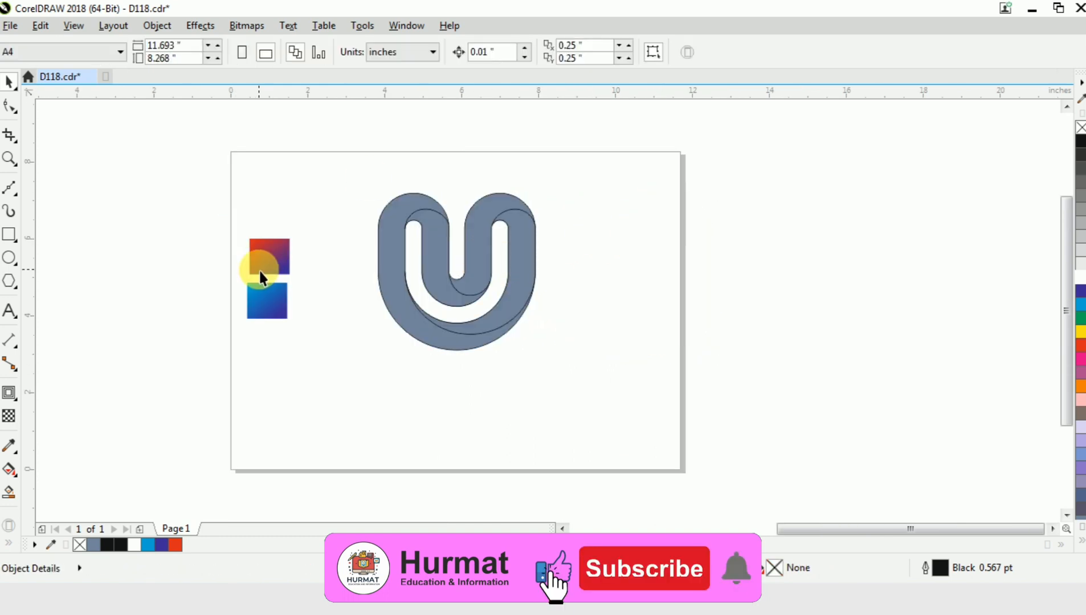
# Step: Copy the fill of the blue gradient square onto the outer U
pyautogui.click(391, 206)
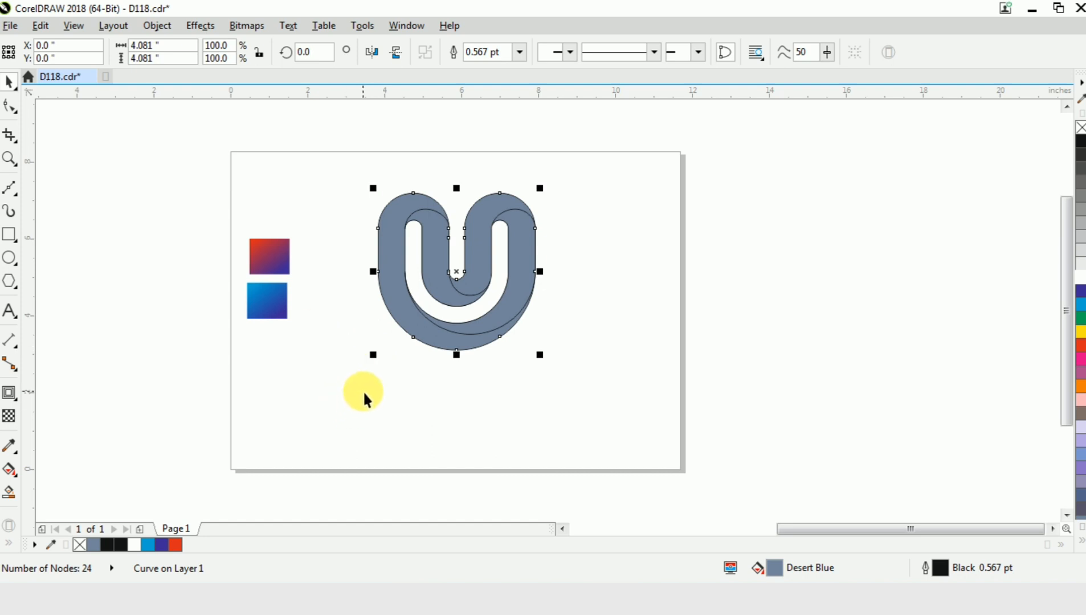
pyautogui.hotkey('ctrl', 'shift', 'a')
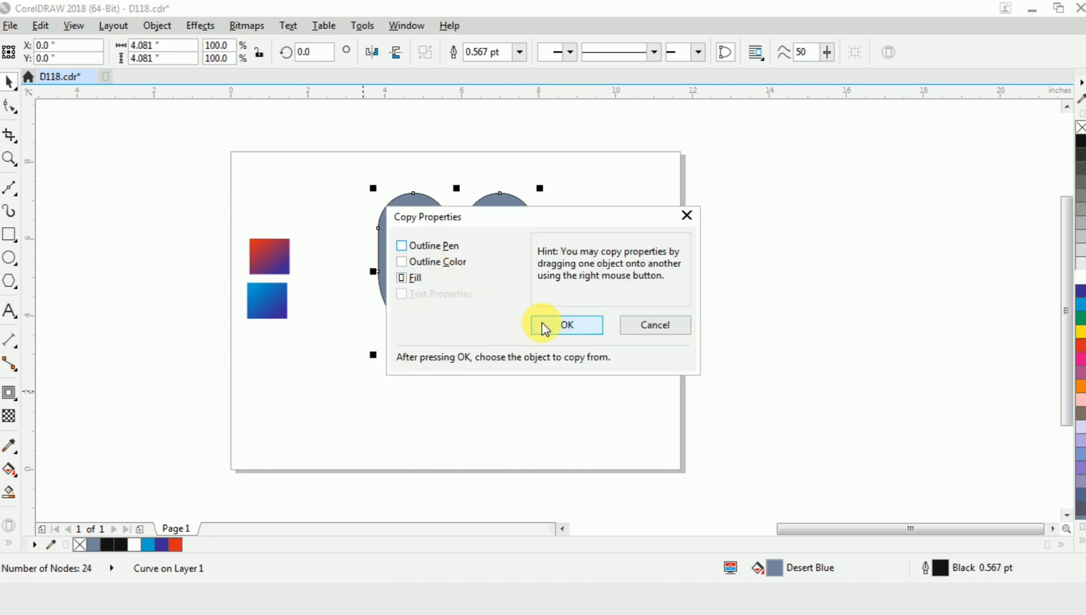
pyautogui.click(543, 323)
pyautogui.click(274, 301)
# Step: Copy the fill of the red-to-violet gradient square onto the right fold shape
pyautogui.click(519, 311)
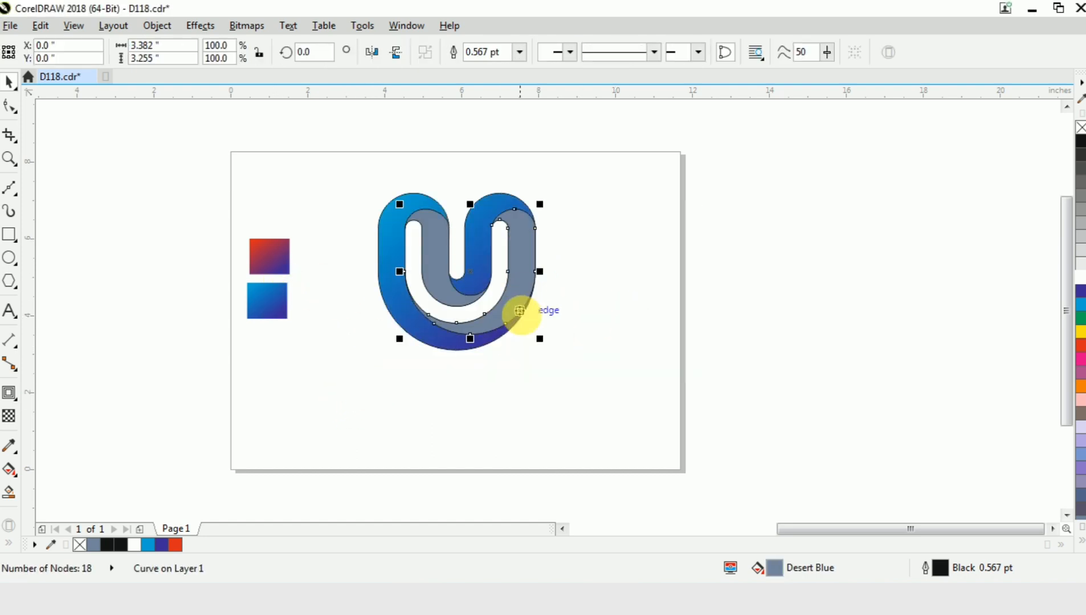
pyautogui.hotkey('ctrl', 'shift', 'a')
pyautogui.click(573, 329)
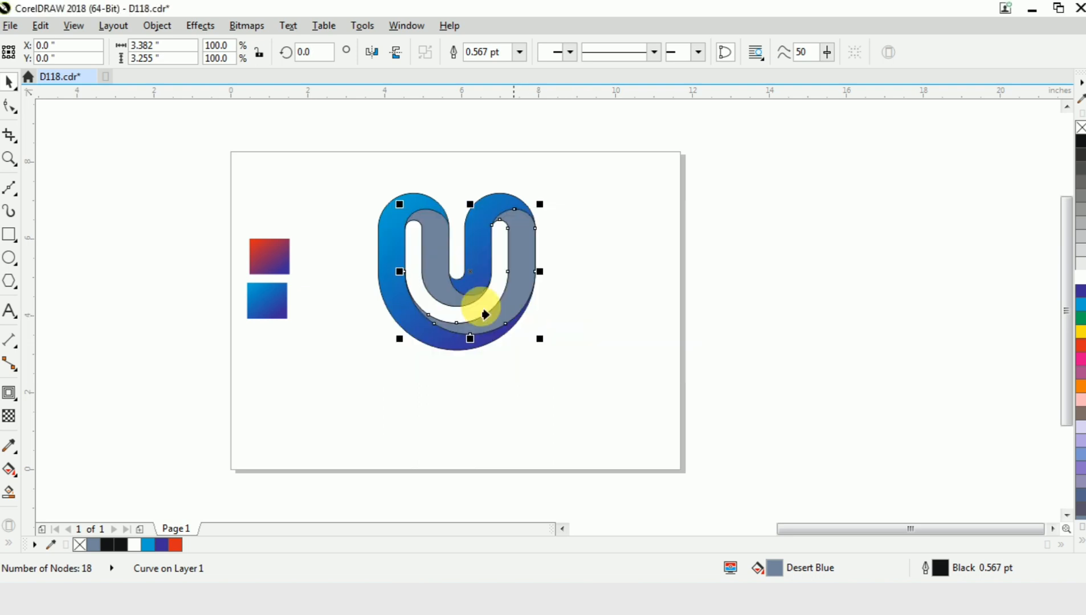
pyautogui.click(275, 267)
pyautogui.click(594, 307)
# Step: Copy the red-to-violet gradient square's fill onto the left fold shape as well
pyautogui.click(438, 237)
pyautogui.hotkey('ctrl', 'shift', 'a')
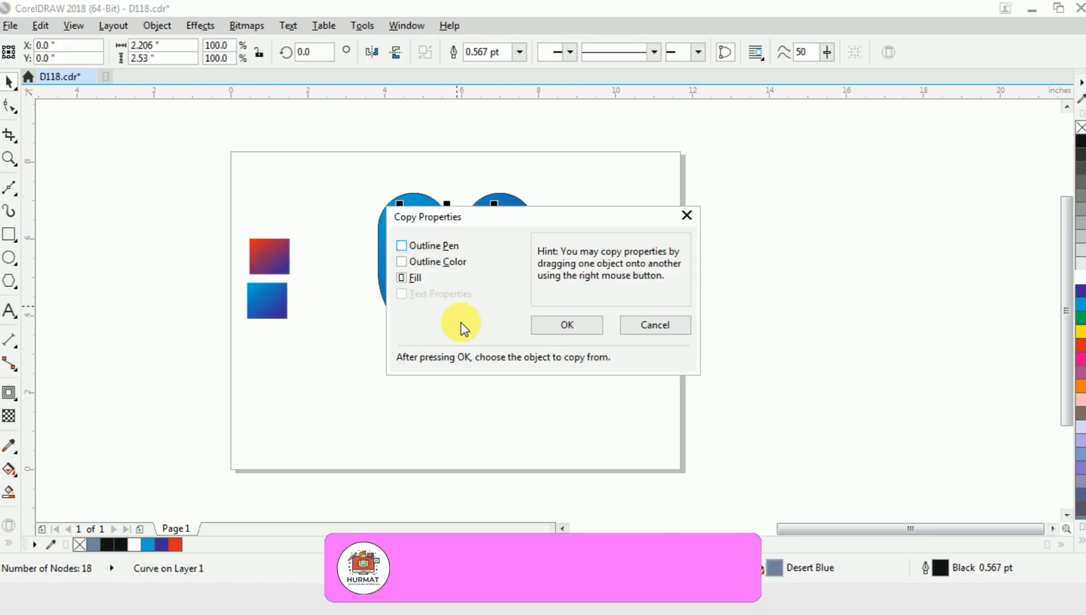
pyautogui.click(565, 326)
pyautogui.click(273, 259)
pyautogui.click(613, 358)
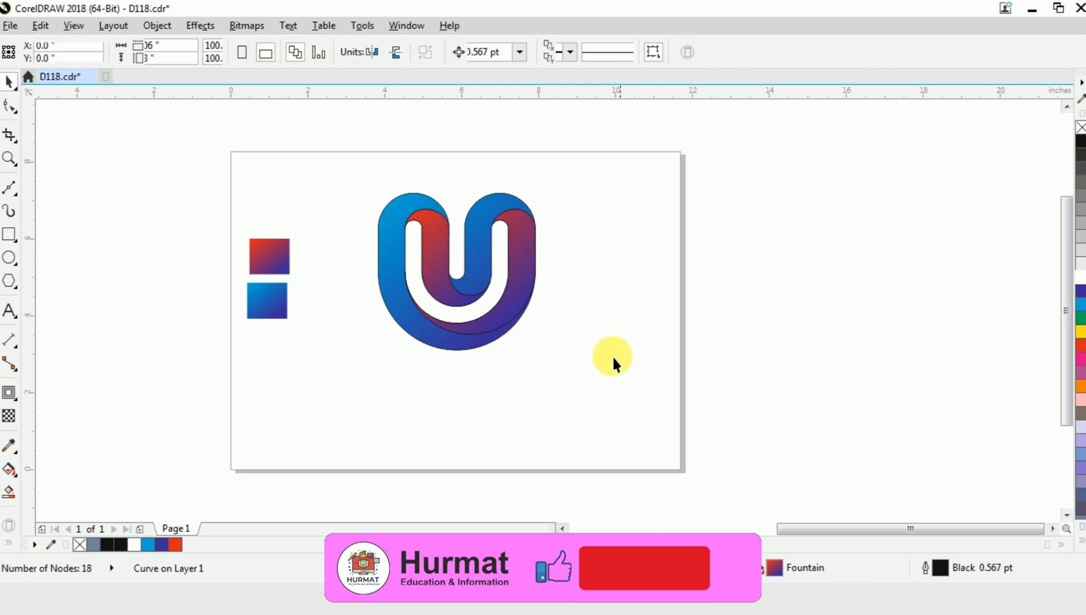
# Step: Try a light grey K:10 fill on the right fold shape and undo it
pyautogui.click(525, 248)
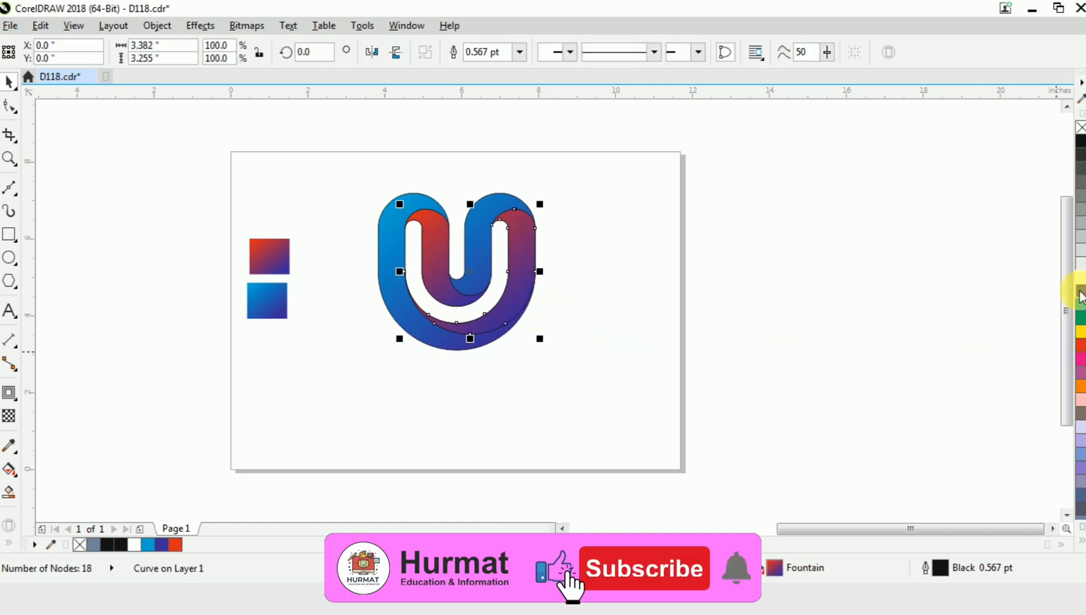
pyautogui.click(1081, 265)
pyautogui.click(633, 265)
pyautogui.click(516, 245)
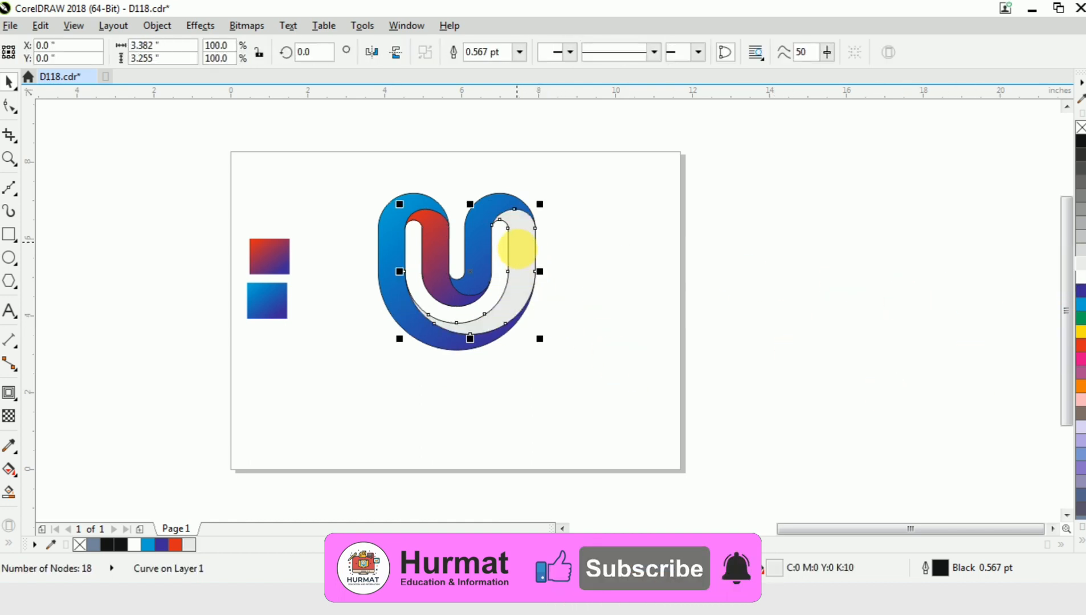
pyautogui.hotkey('ctrl', 'z')
pyautogui.click(570, 290)
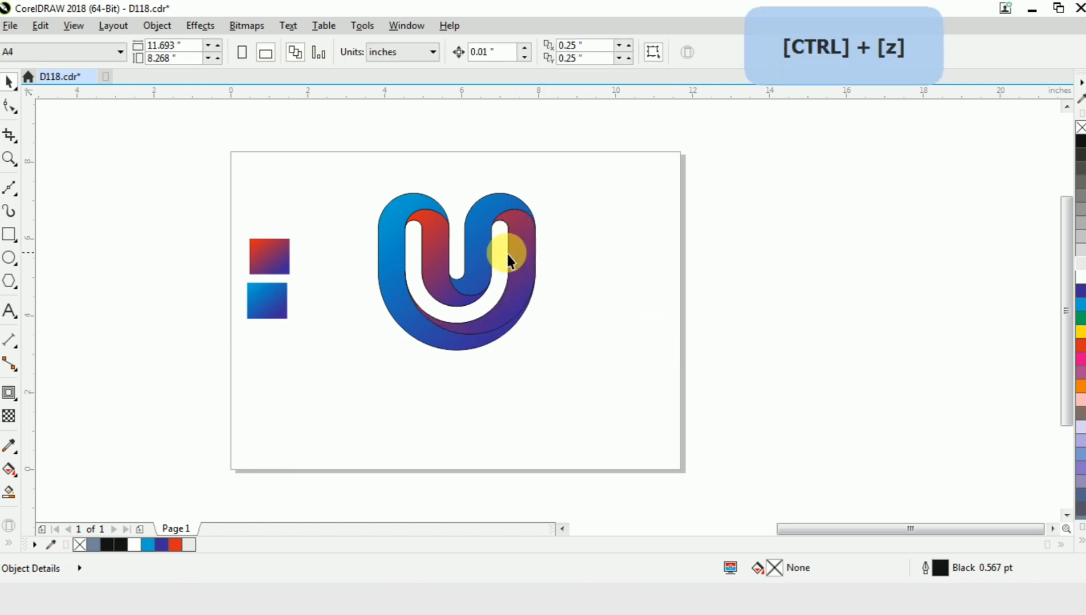
# Step: Fill the right fold shape with solid orange, C:0 M:60 Y:100 K:0
pyautogui.click(527, 231)
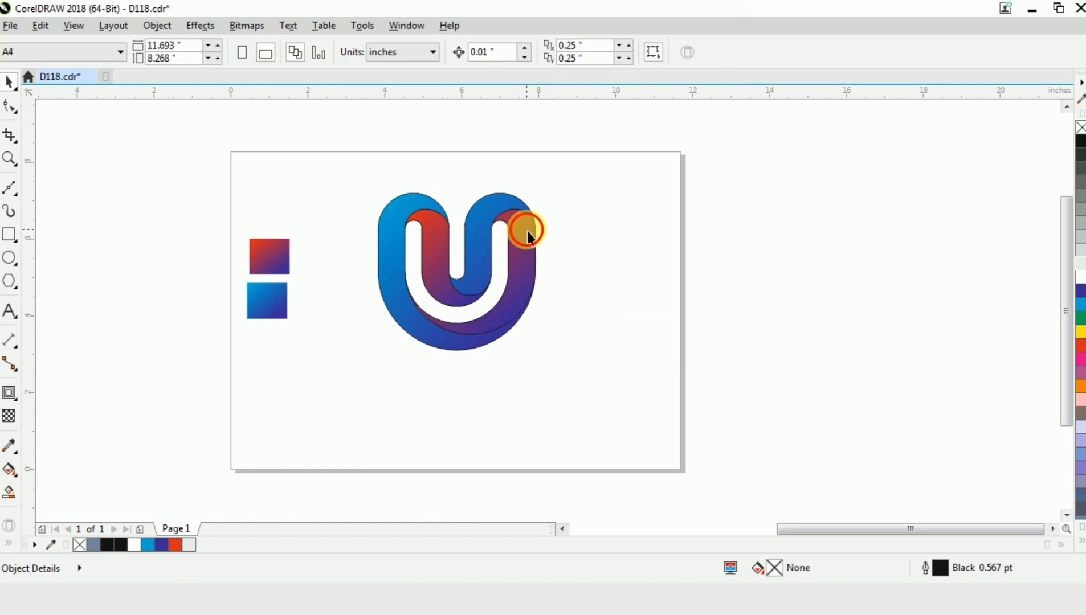
pyautogui.click(1080, 387)
pyautogui.click(577, 278)
# Step: Fill the left fold shape with orange and lighten it to C:2 M:42 Y:67 K:0
pyautogui.click(435, 224)
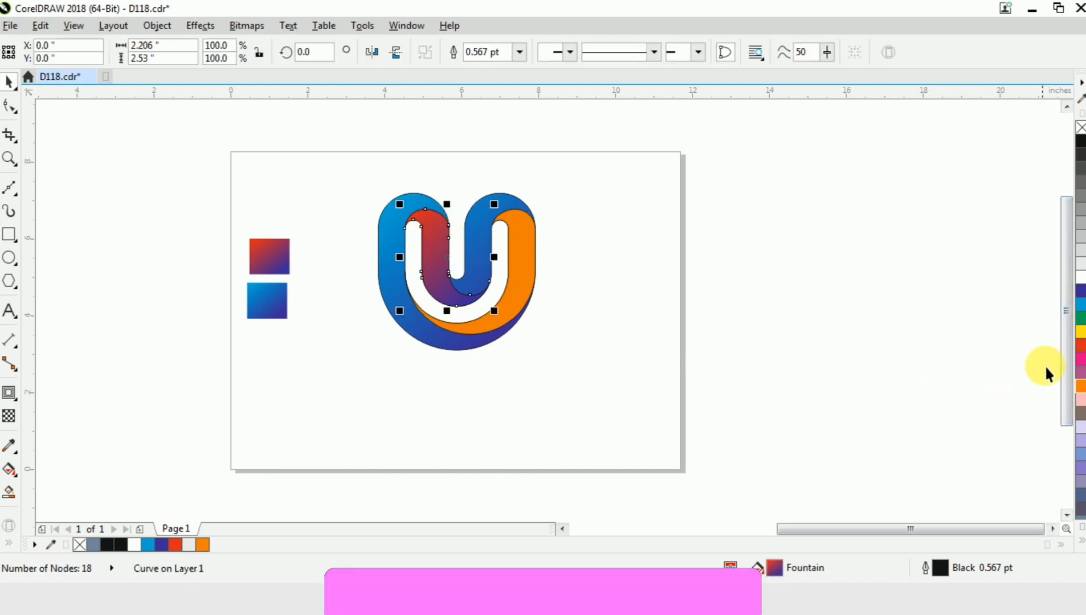
pyautogui.click(1080, 391)
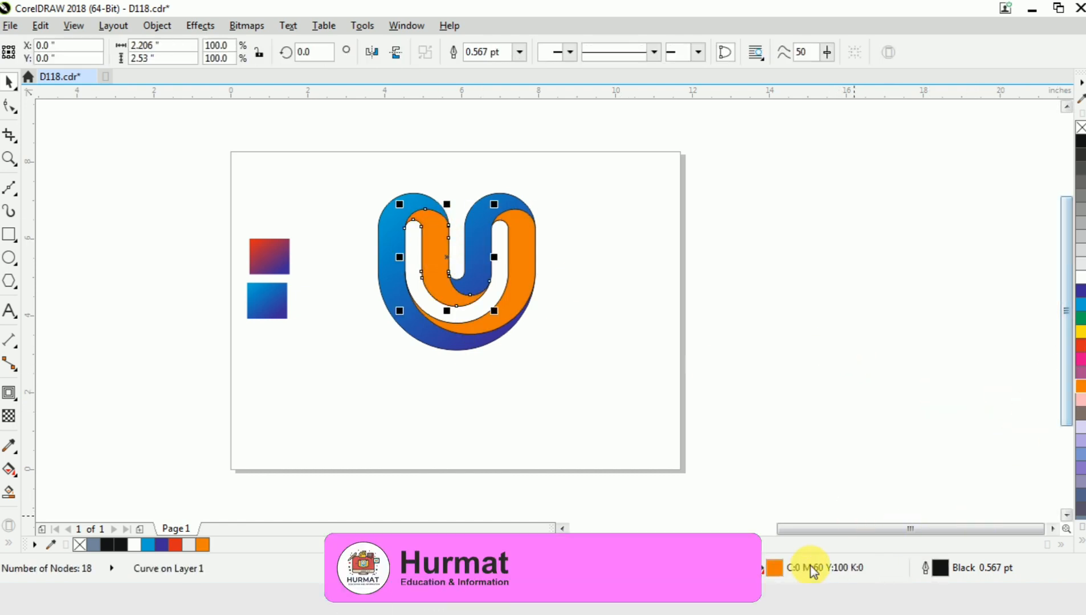
pyautogui.doubleClick(814, 569)
pyautogui.click(420, 255)
pyautogui.click(367, 226)
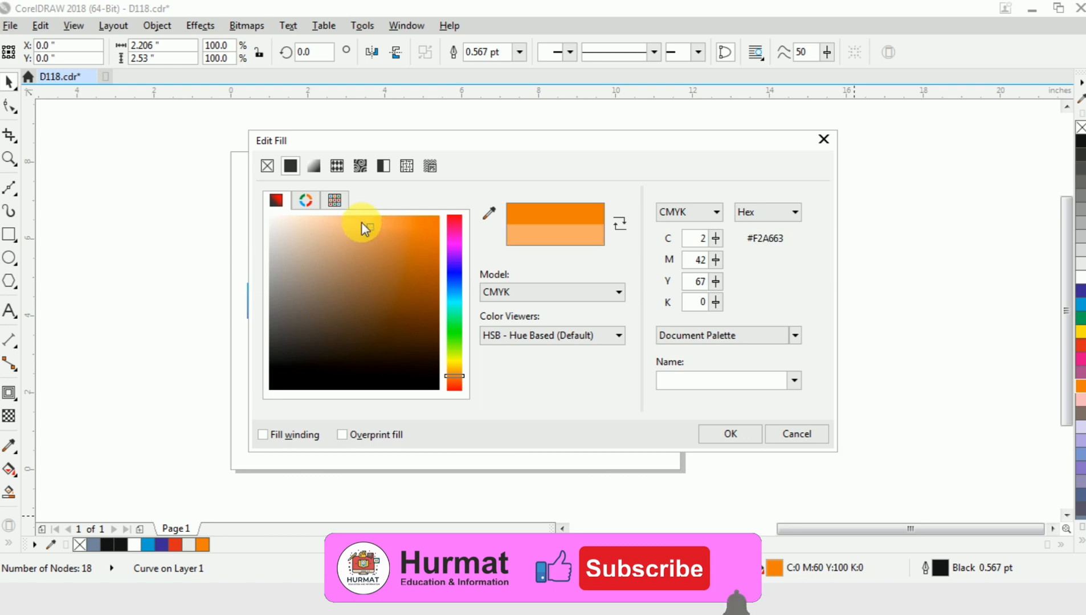
pyautogui.click(724, 436)
pyautogui.click(652, 354)
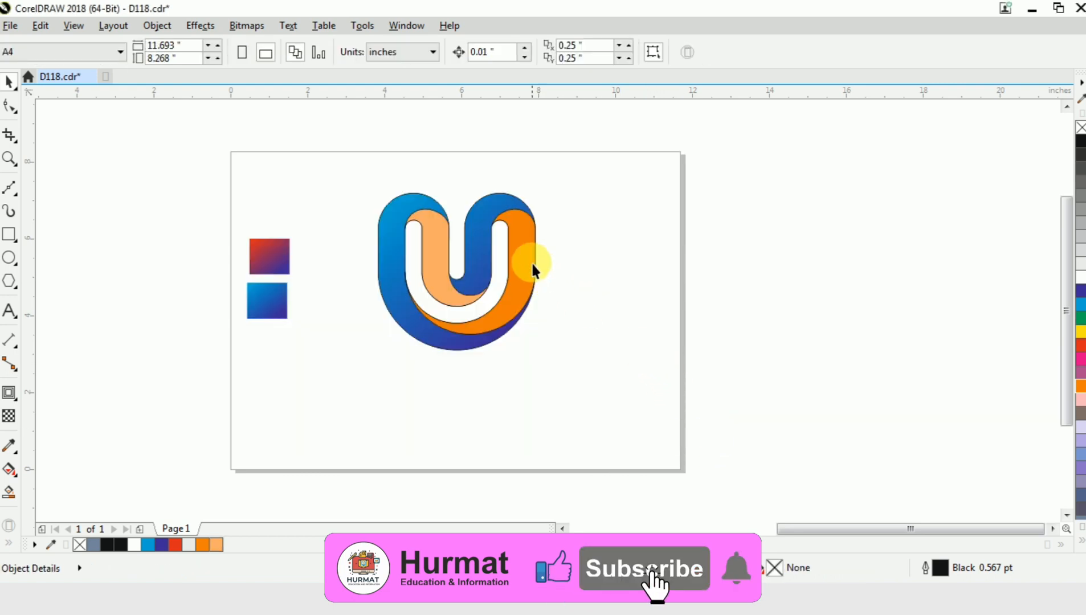
# Step: Remove the outlines from all four pieces of the U
pyautogui.click(538, 283)
pyautogui.click(576, 391)
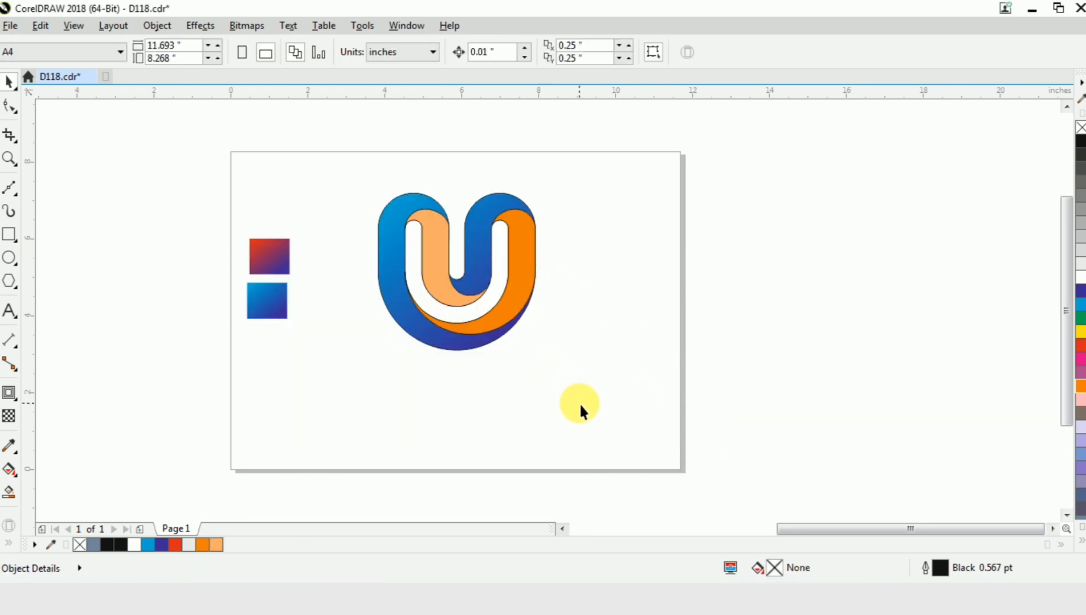
pyautogui.moveTo(592, 419); pyautogui.dragTo(361, 166)
pyautogui.rightClick(1079, 130)
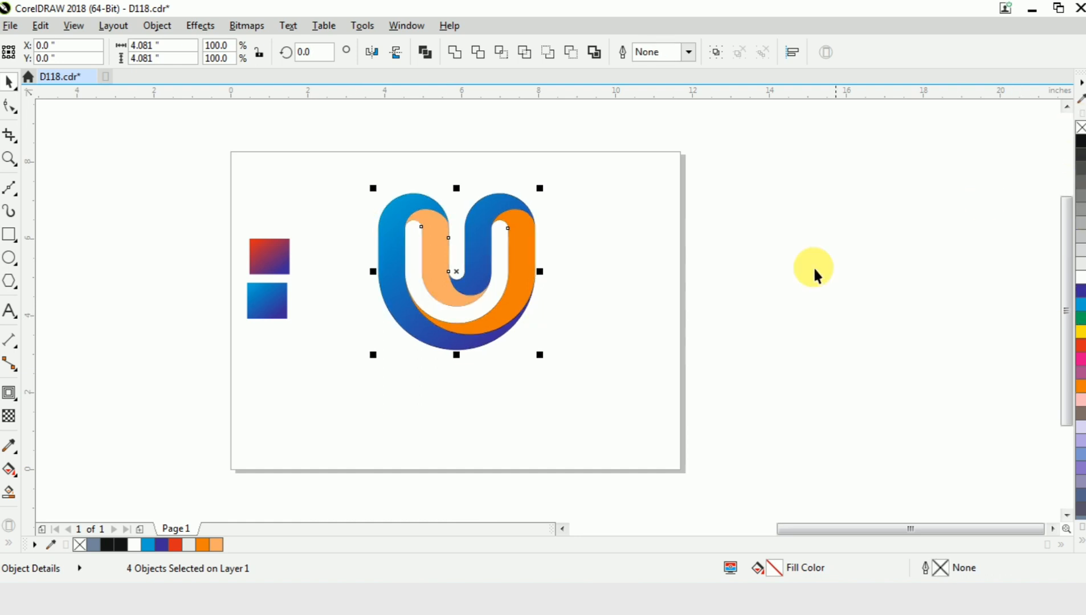
pyautogui.click(756, 280)
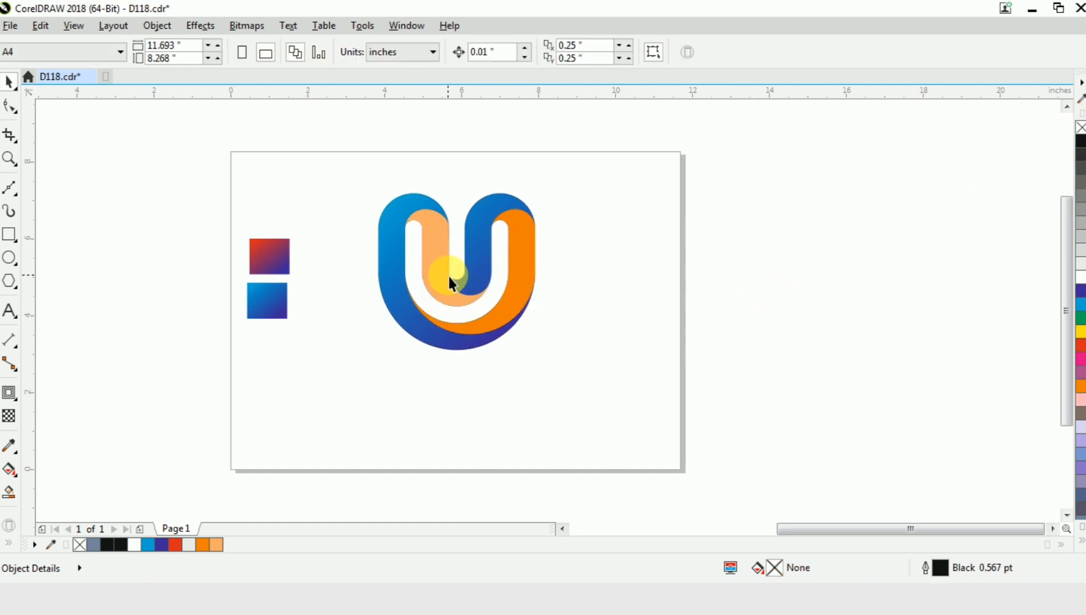
# Step: Apply a linear fountain fill to the left fold shape with Interactive Fill, running from its top arch to its bottom curve
pyautogui.scroll(2, 449, 280)
pyautogui.click(431, 225)
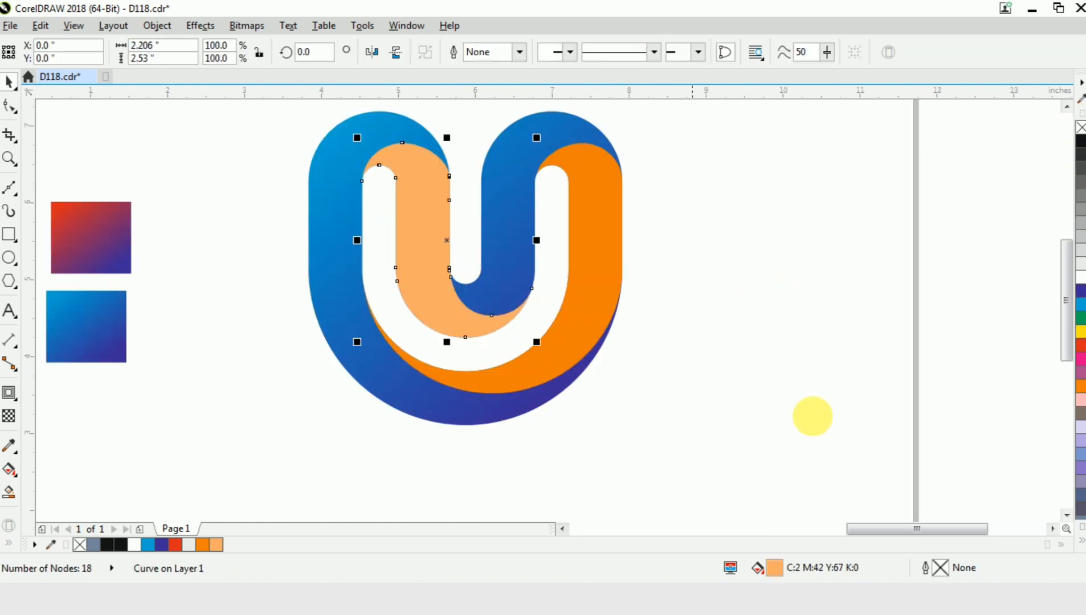
pyautogui.click(10, 470)
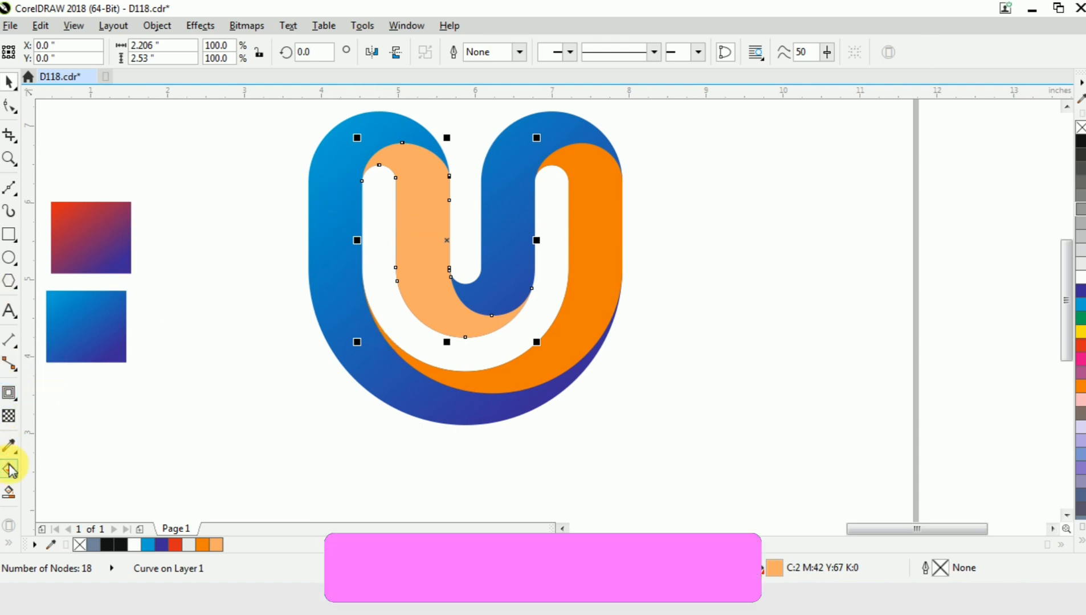
pyautogui.click(19, 480)
pyautogui.click(63, 468)
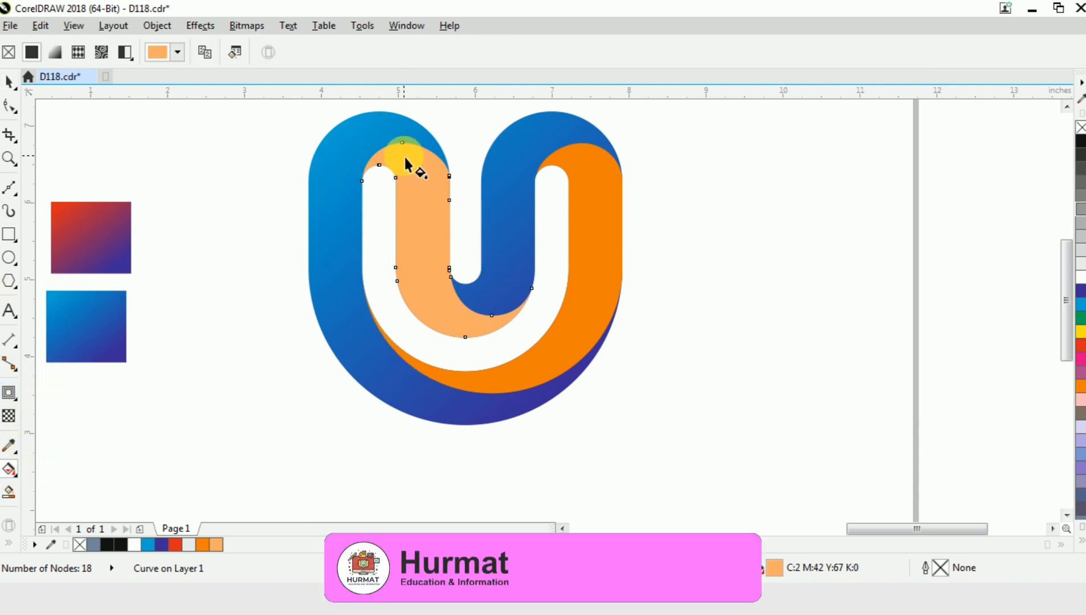
pyautogui.moveTo(404, 155); pyautogui.dragTo(448, 320)
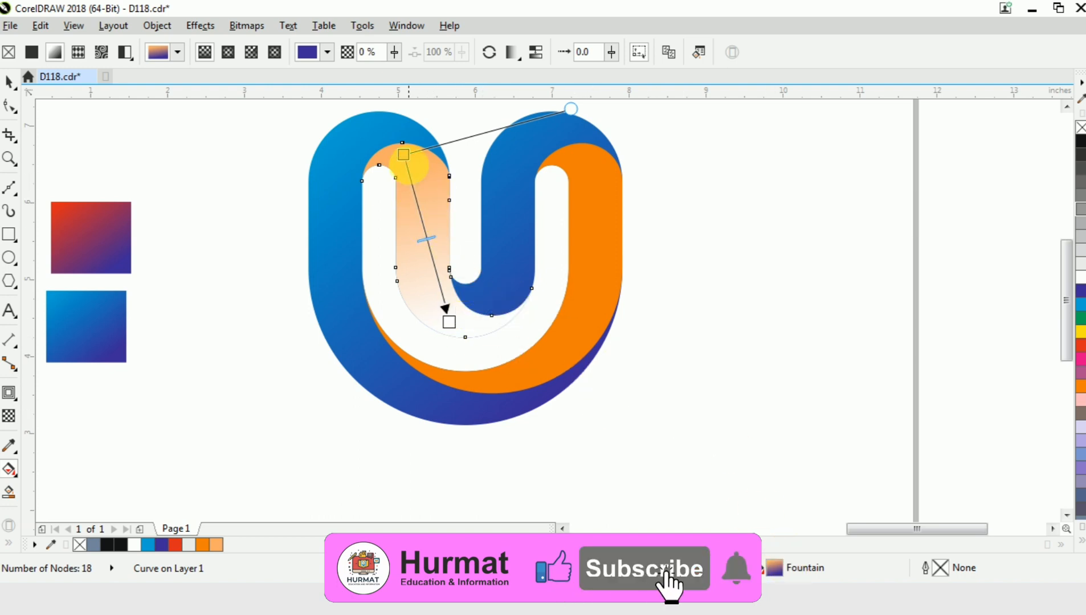
# Step: Colour the left fold's gradient dark violet-blue at its upper end and cyan at its lower end
pyautogui.click(404, 154)
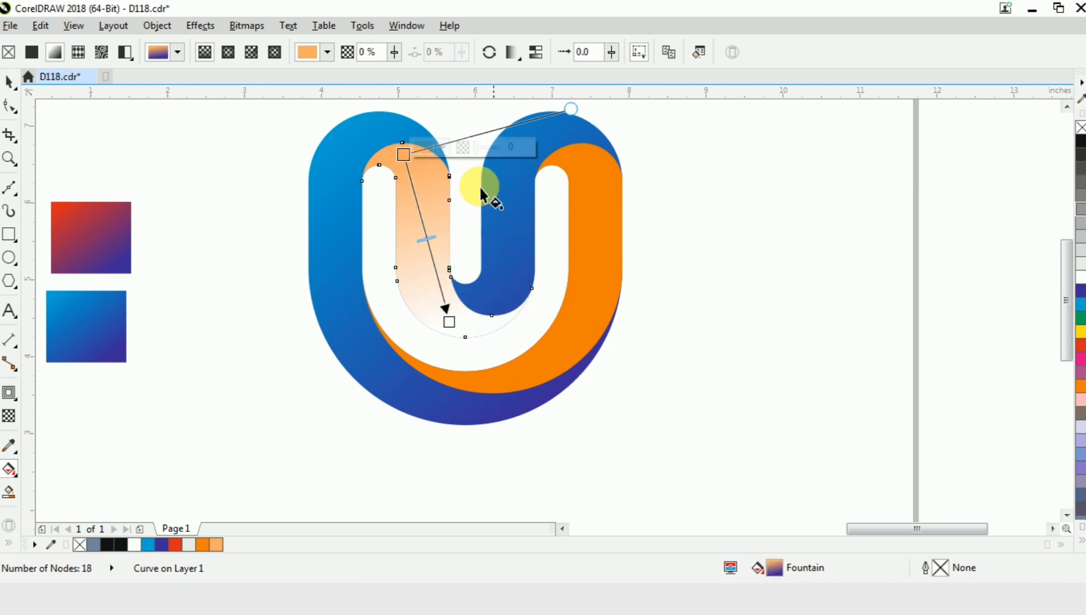
pyautogui.click(1081, 291)
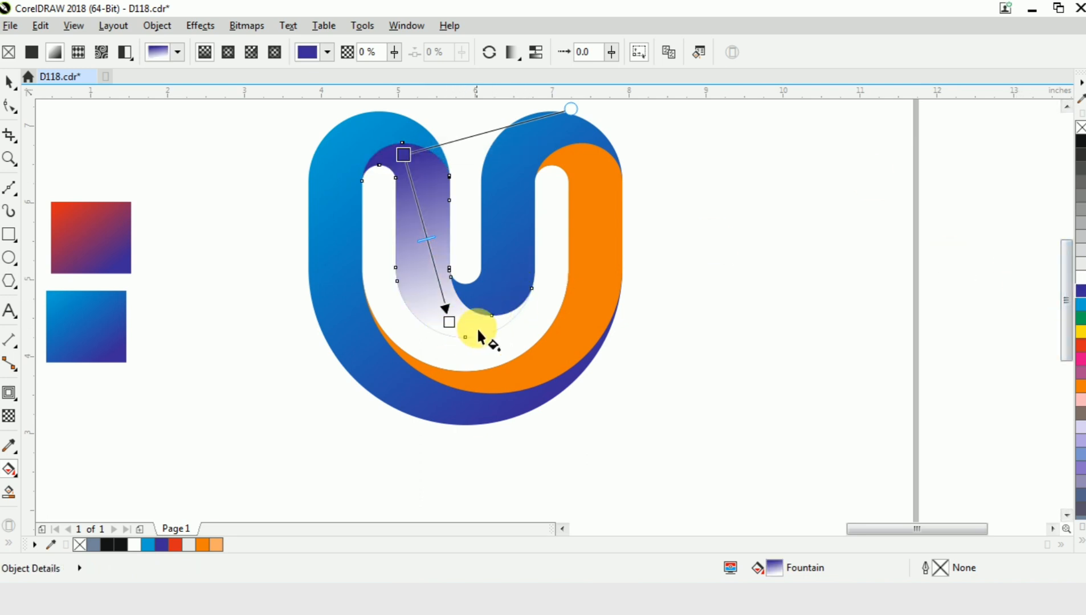
pyautogui.click(450, 324)
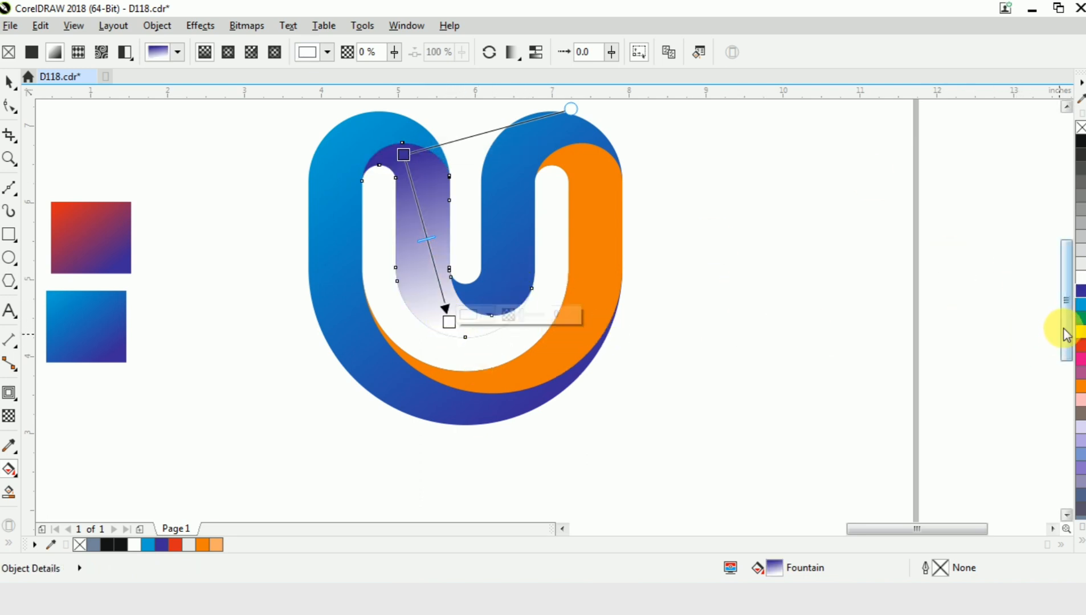
pyautogui.click(1080, 306)
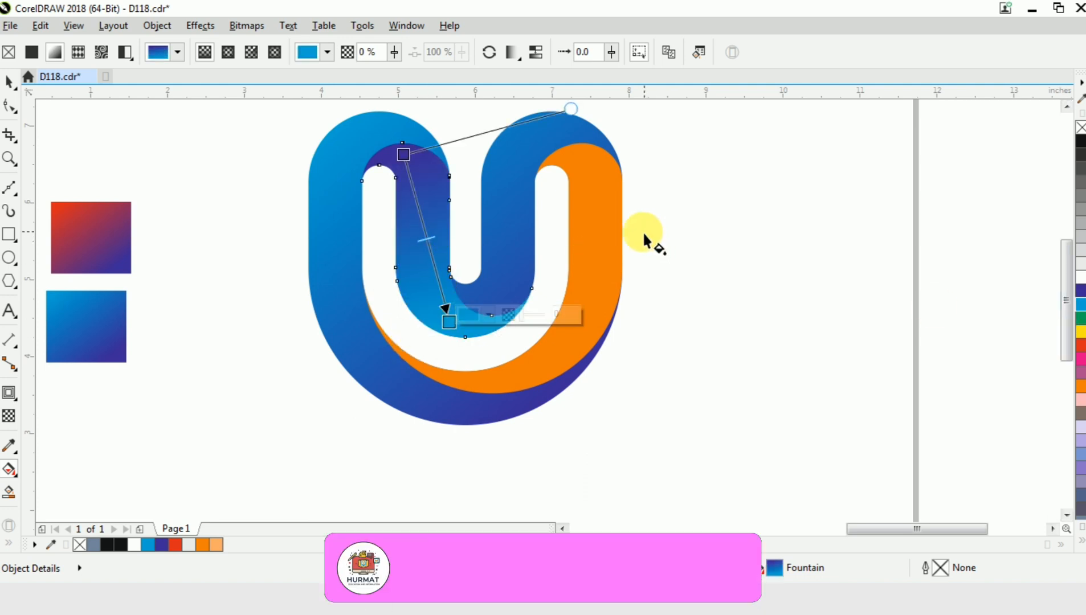
pyautogui.hotkey('ctrl', 'space')
# Step: Apply a linear fountain fill to the orange right fold with Interactive Fill, running from its top arch to its bottom curve
pyautogui.click(581, 187)
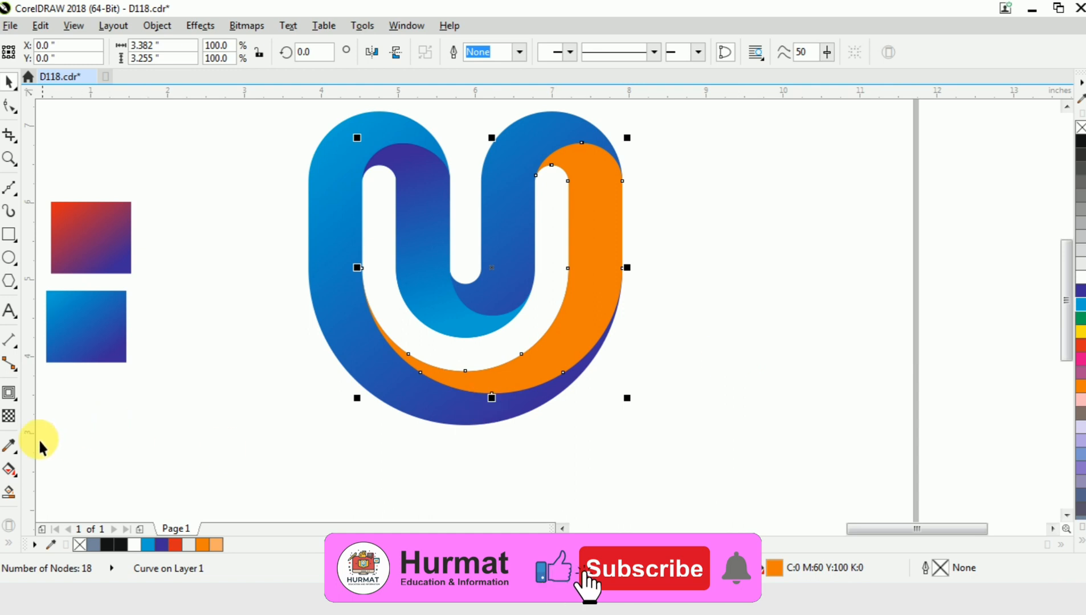
pyautogui.click(17, 480)
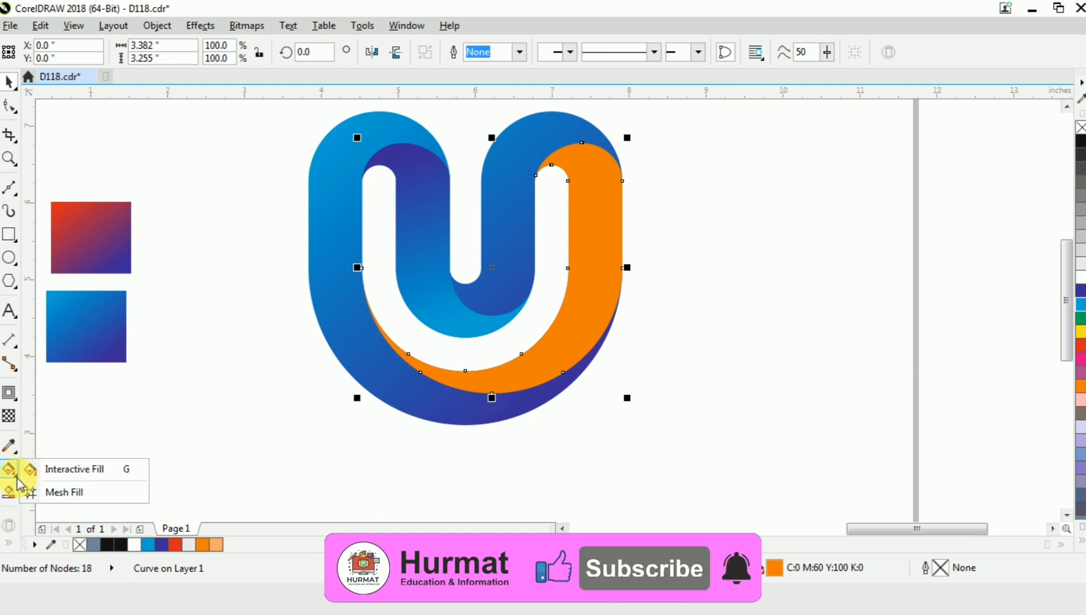
pyautogui.click(68, 468)
pyautogui.moveTo(598, 165); pyautogui.dragTo(500, 386)
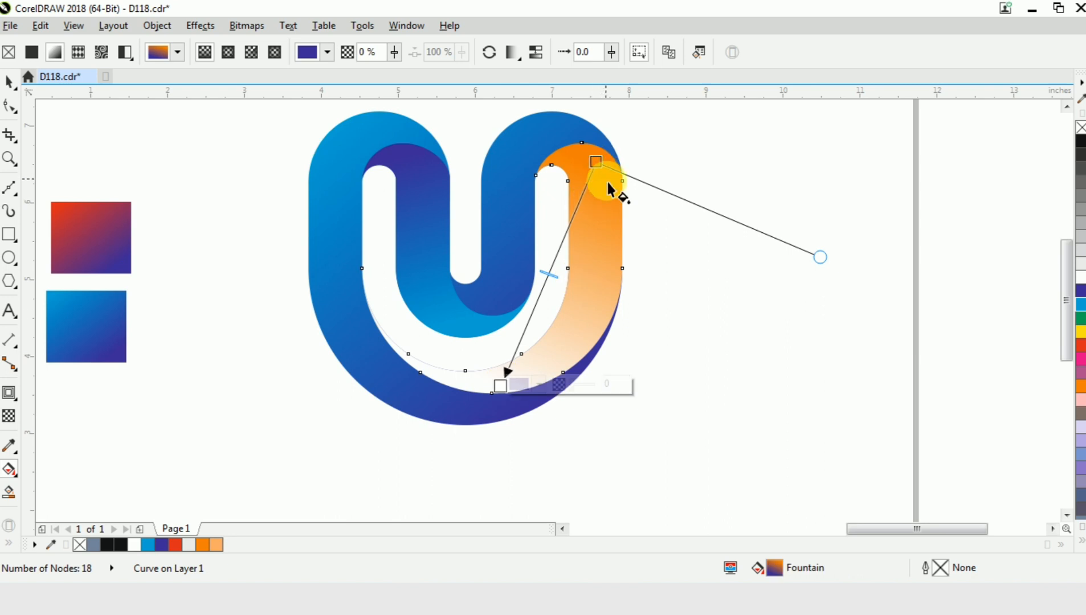
# Step: Colour the right fold's gradient dark violet-blue at its upper end and cyan at its lower end
pyautogui.click(596, 164)
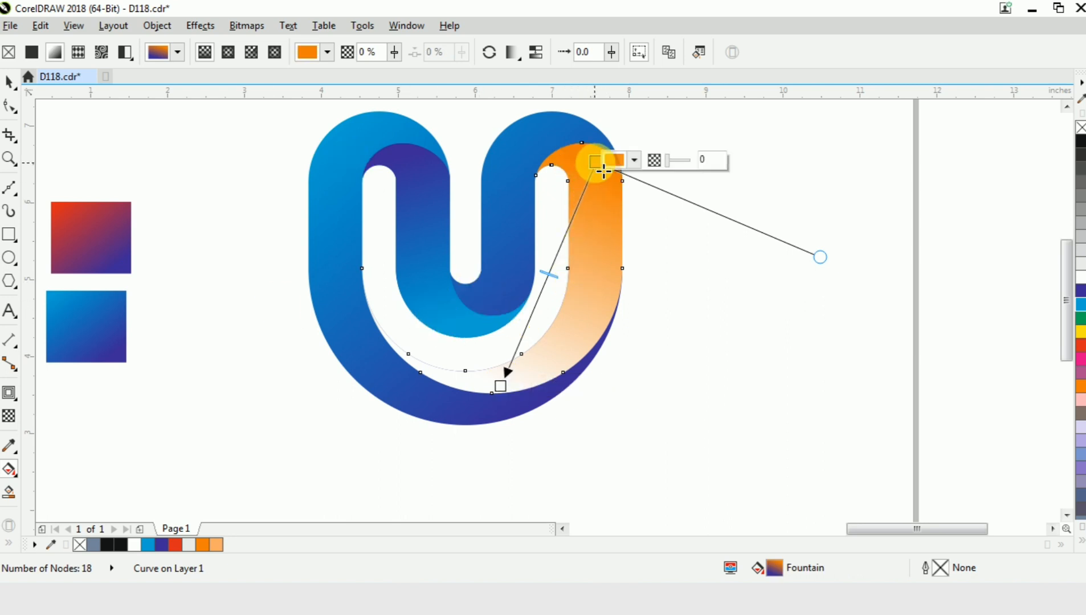
pyautogui.click(1080, 290)
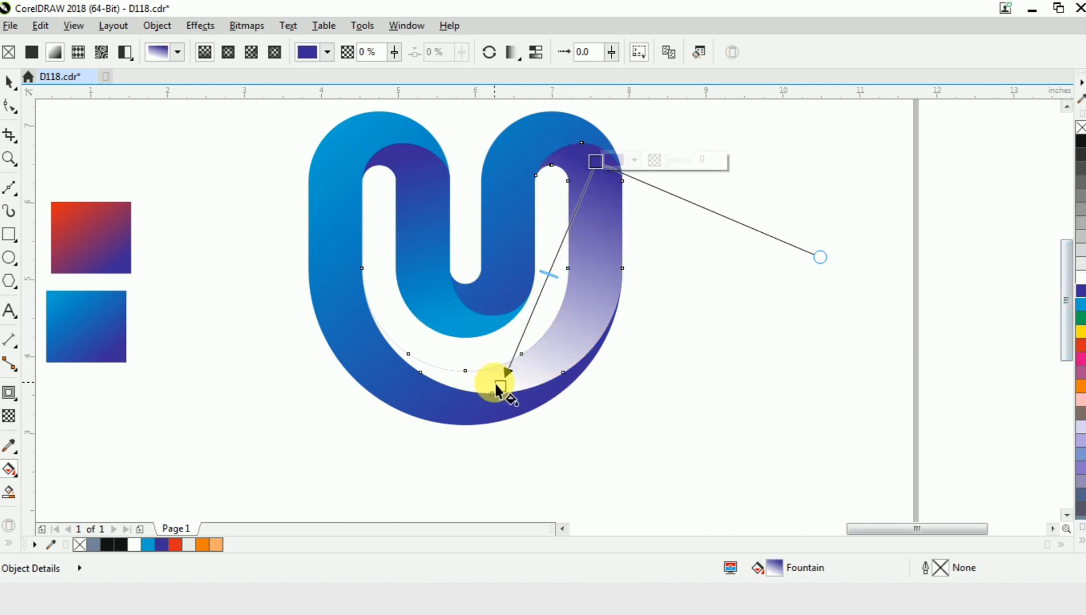
pyautogui.click(500, 387)
pyautogui.click(1079, 305)
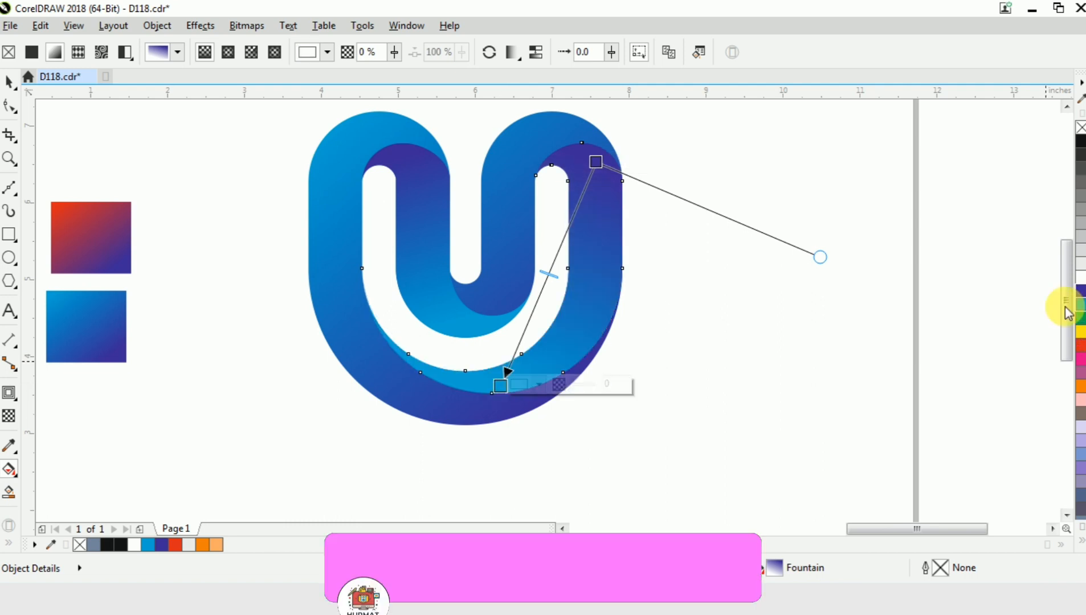
pyautogui.hotkey('ctrl', 'space')
pyautogui.click(813, 315)
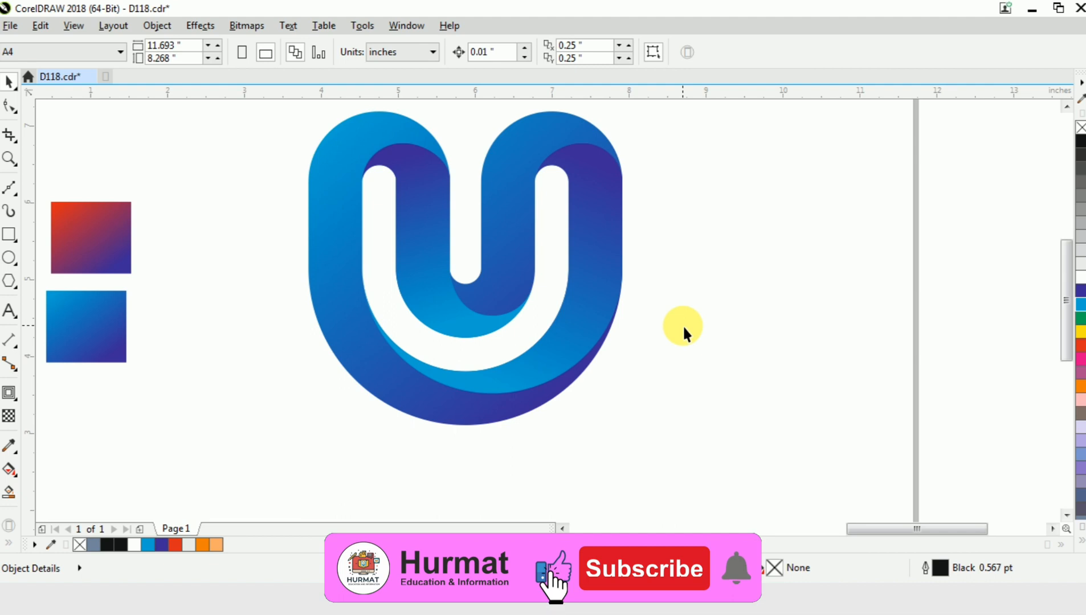
# Step: Delete the two gradient sample squares beside the U logo
pyautogui.scroll(-2, 684, 325)
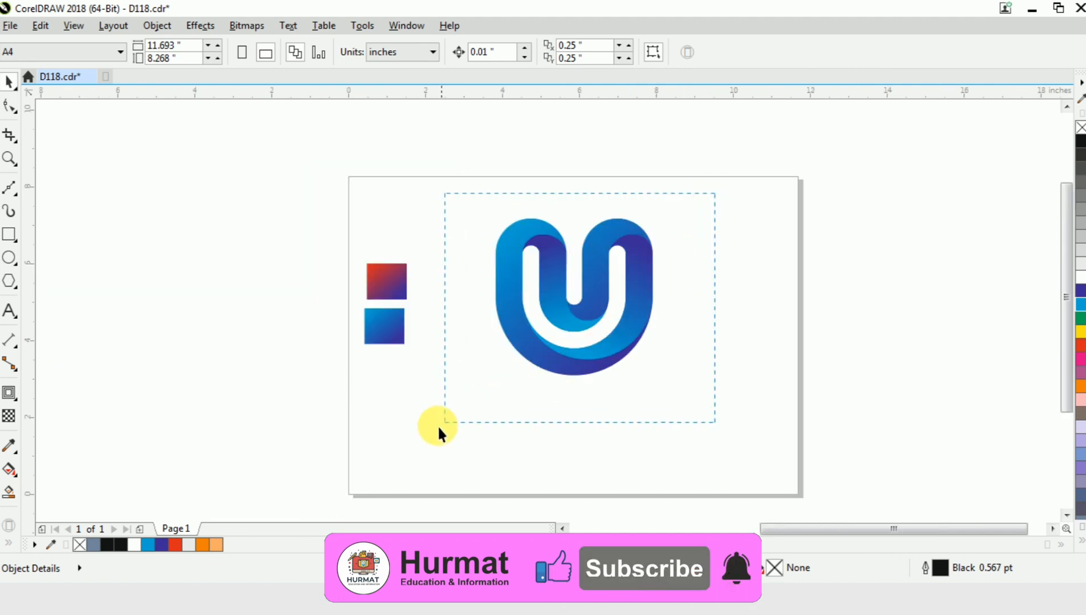
pyautogui.moveTo(439, 428); pyautogui.dragTo(440, 432)
pyautogui.moveTo(266, 216); pyautogui.dragTo(467, 440)
pyautogui.press('Delete')
# Step: Select all four pieces of the U logo together
pyautogui.moveTo(424, 212); pyautogui.dragTo(734, 441)
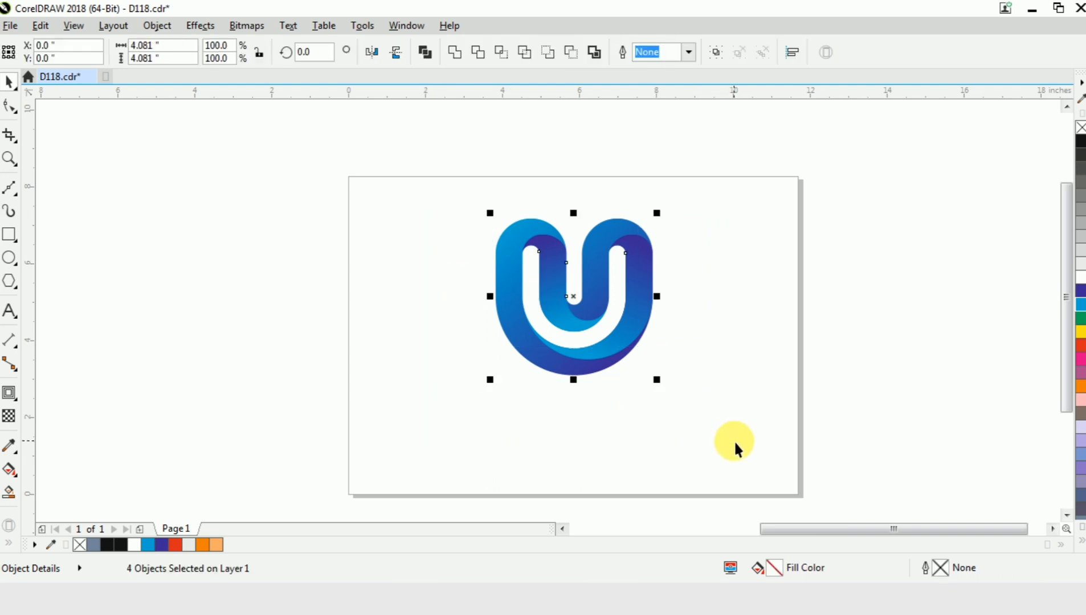